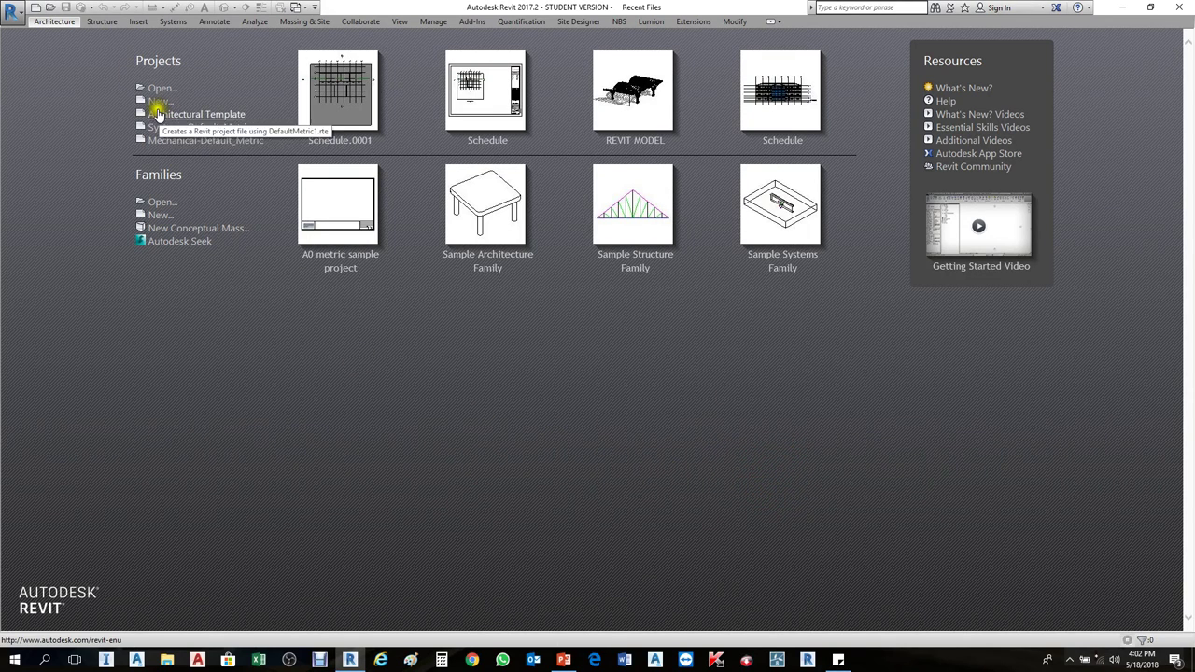
Step: Create a new regular project (not a template) from the Architectural Template
click(159, 101)
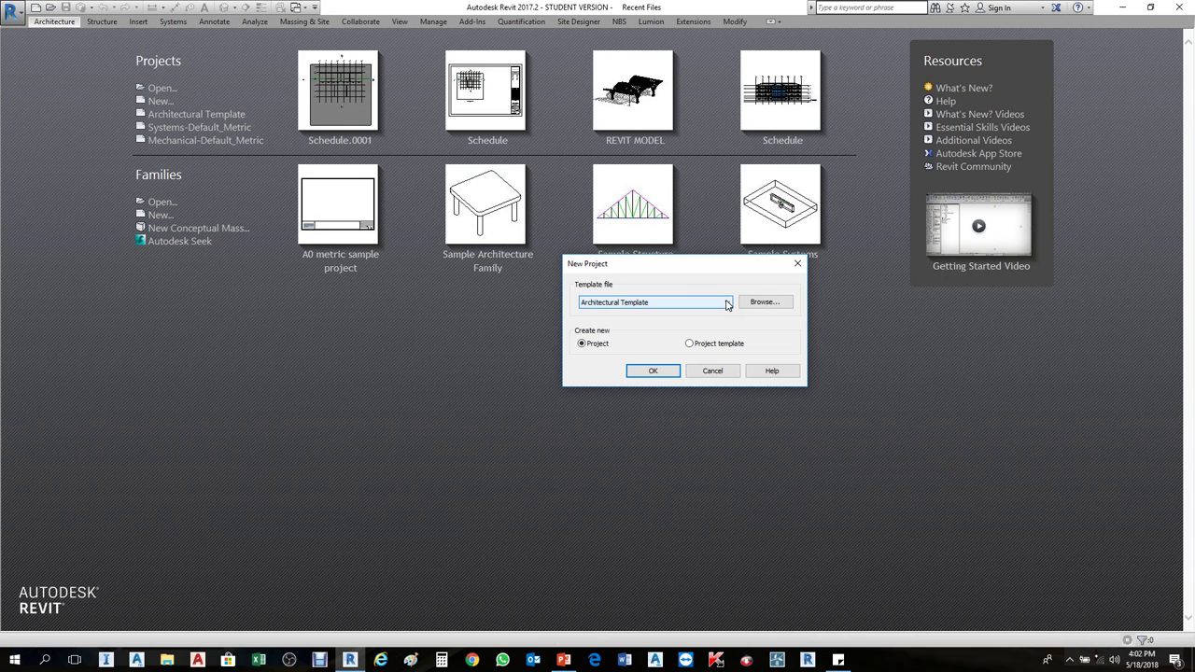
click(726, 303)
click(727, 304)
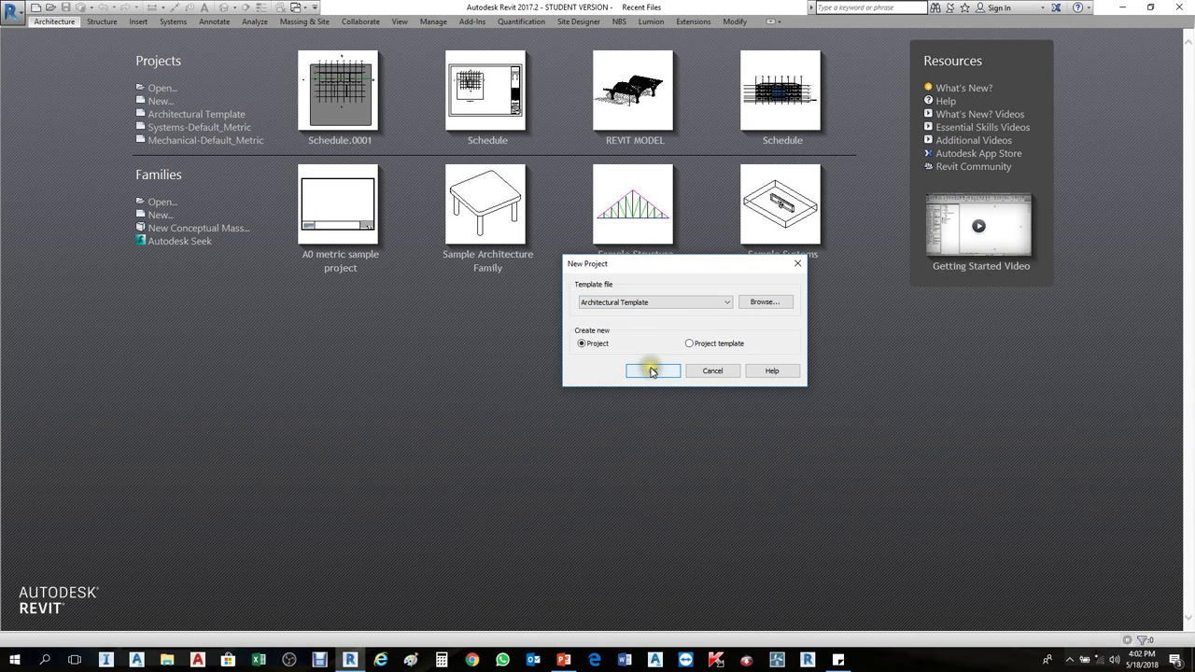
click(597, 346)
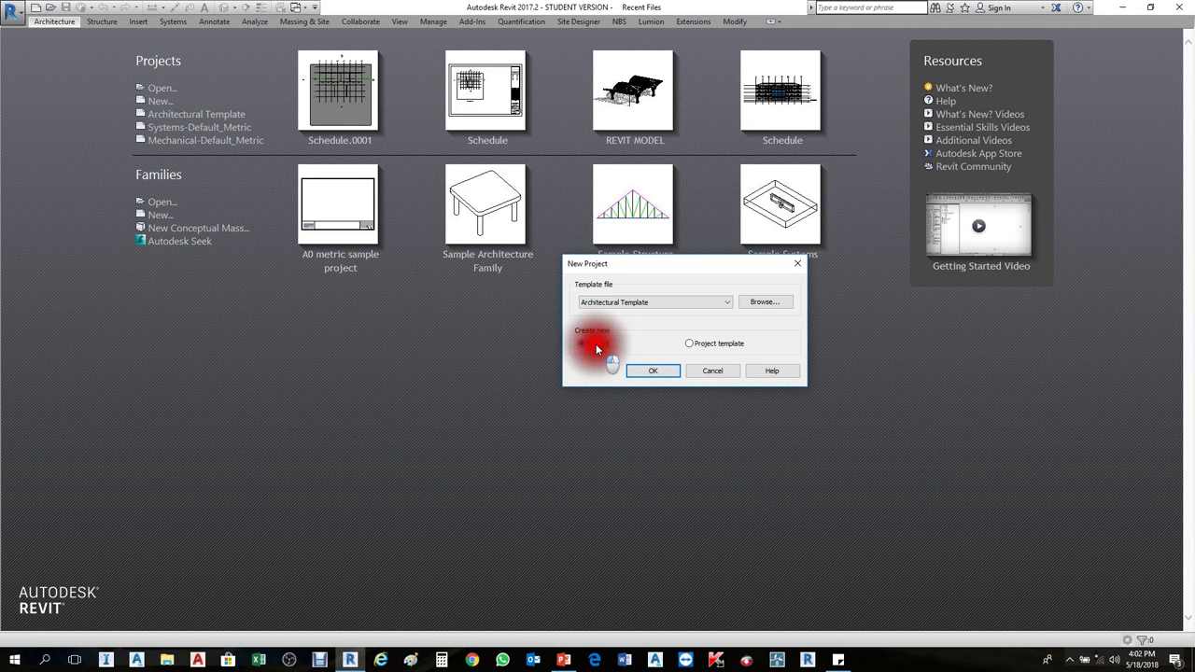
click(726, 345)
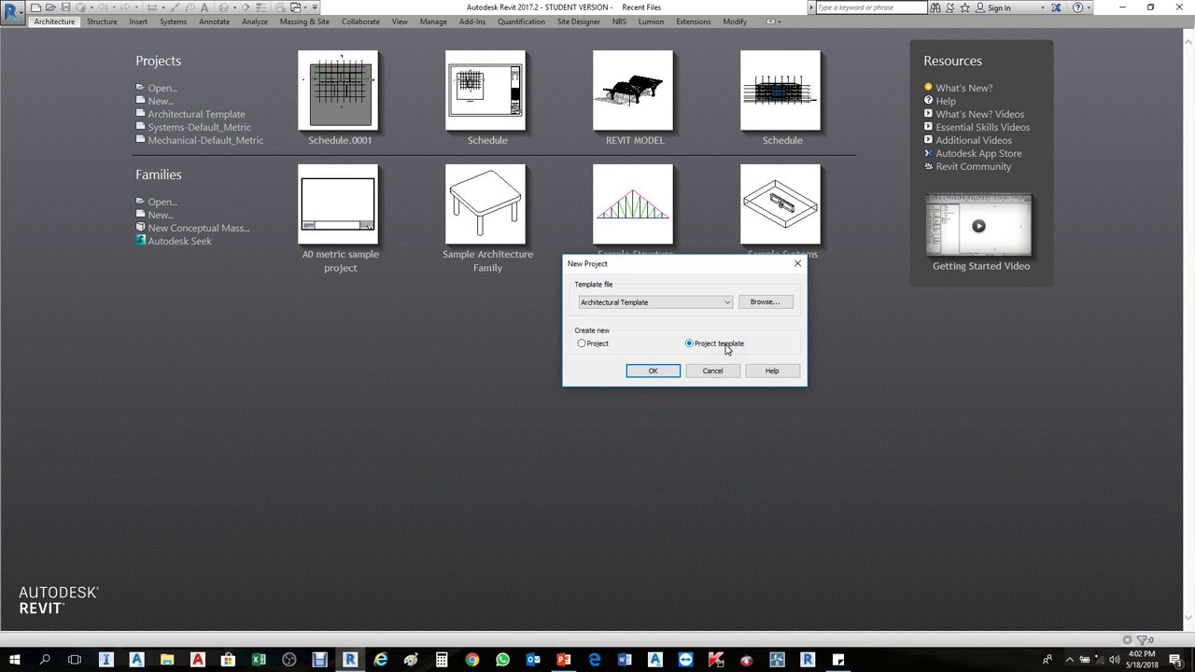
click(595, 345)
click(597, 344)
click(655, 373)
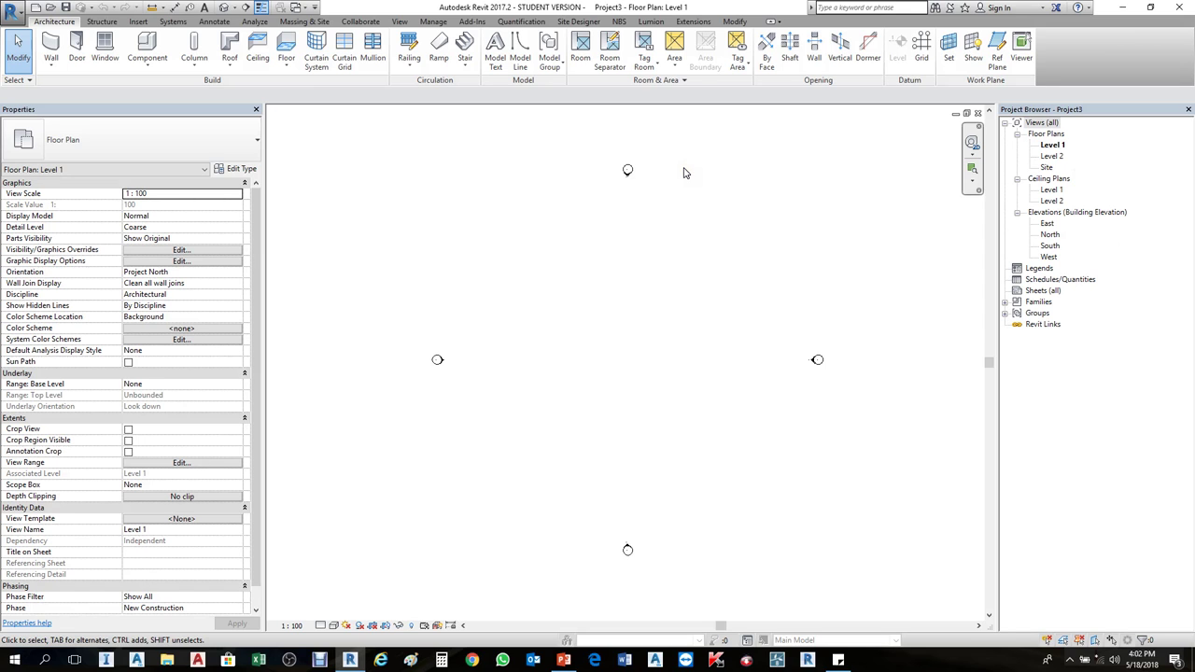
Step: Select the Level 2 floor and ceiling plans, then the Views (all) node to show its properties
click(1052, 156)
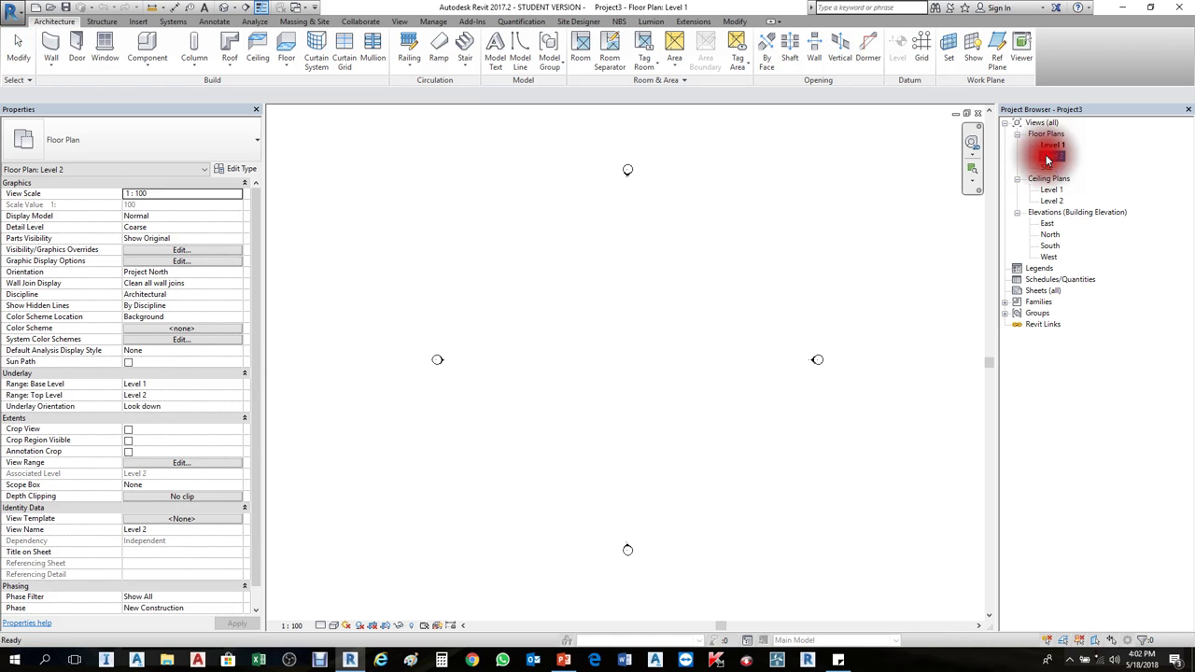
click(1051, 200)
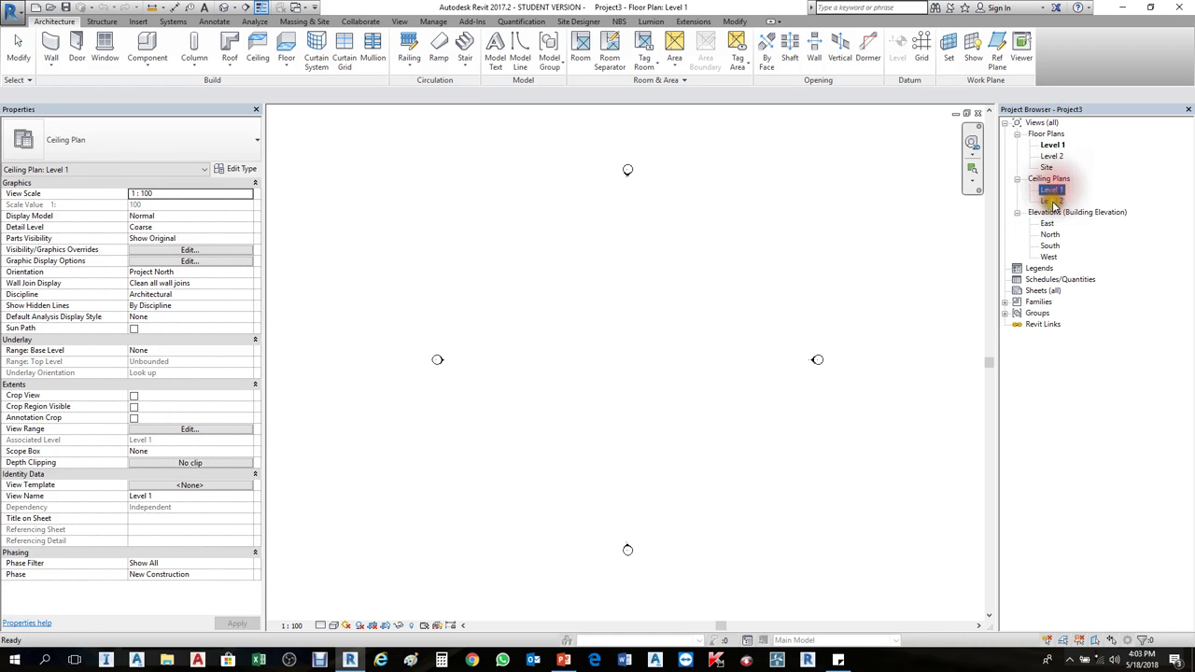
click(1043, 123)
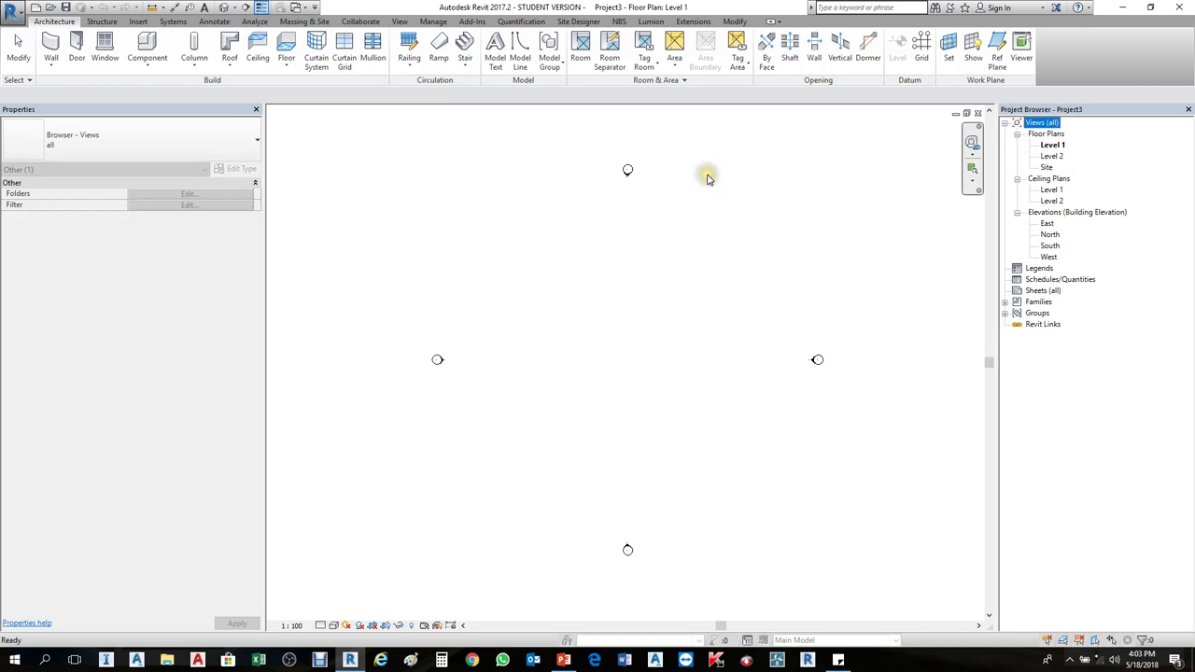
right_click(575, 259)
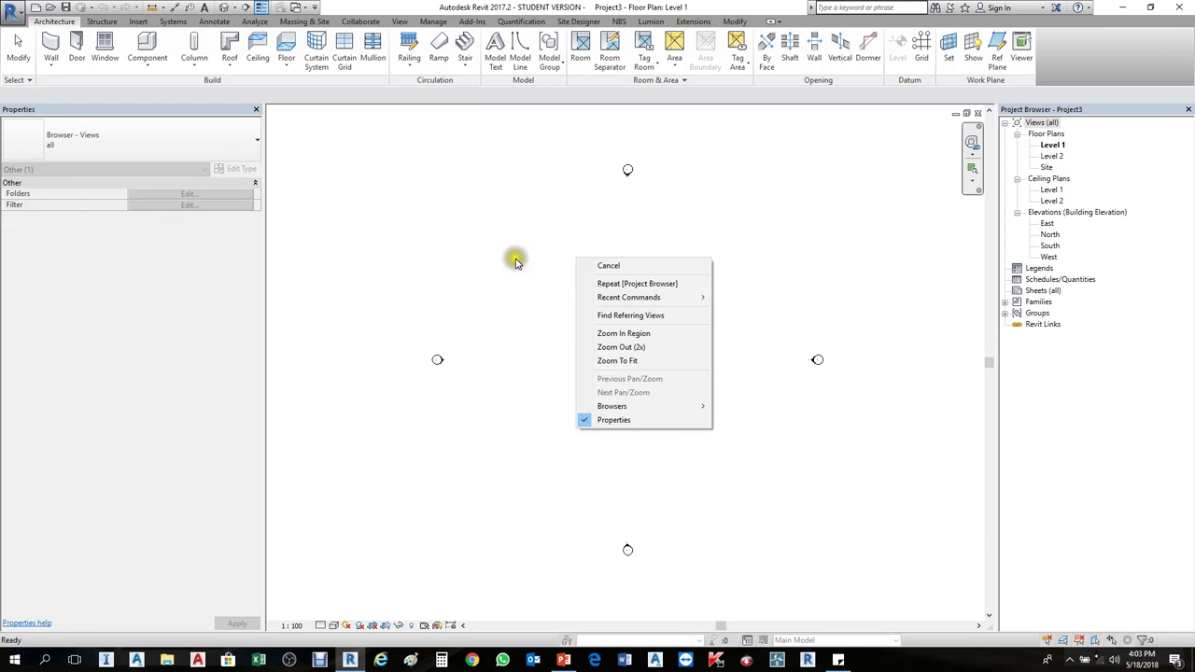
mouse_move(643, 414)
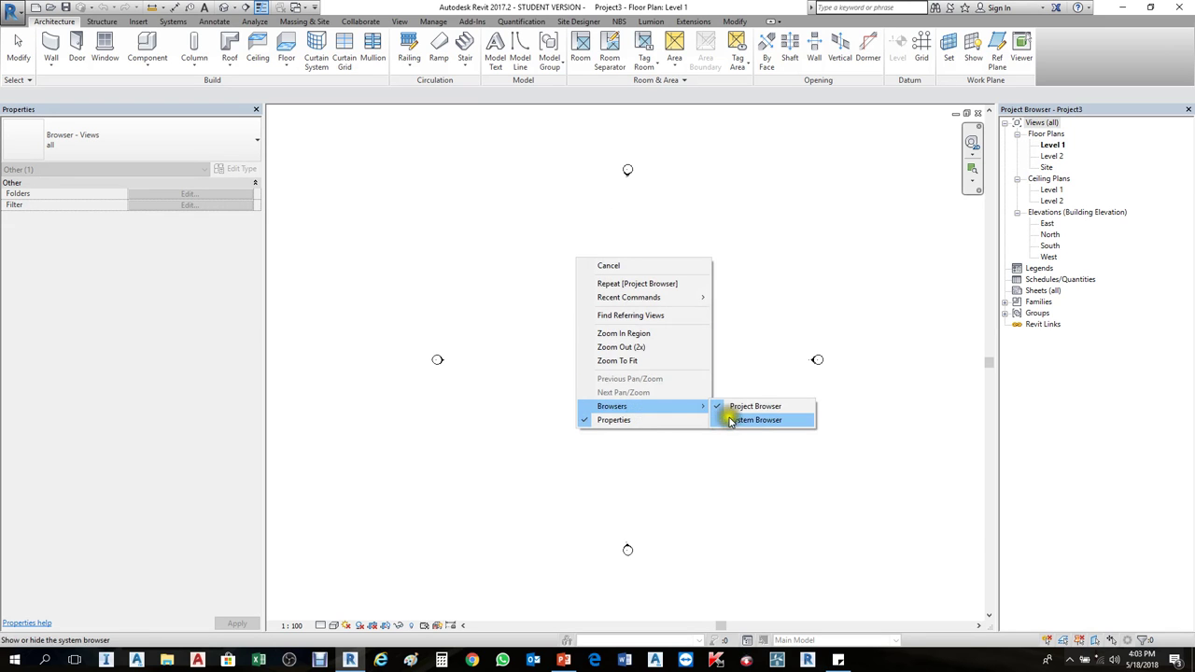
click(763, 409)
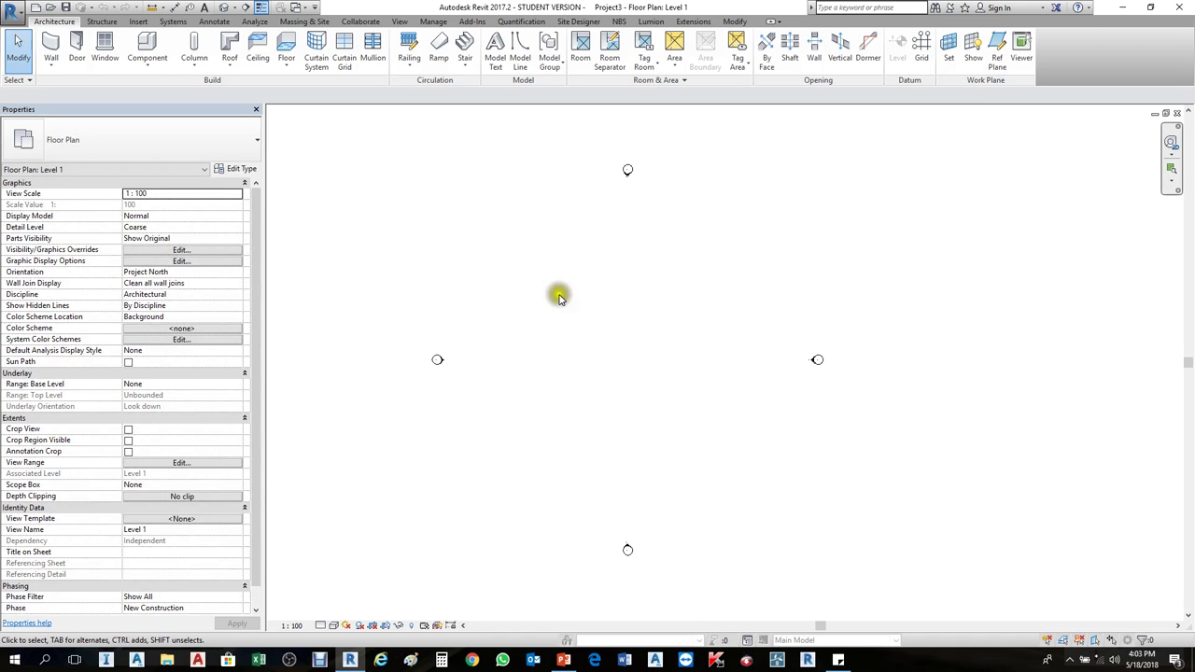
right_click(578, 264)
mouse_move(638, 436)
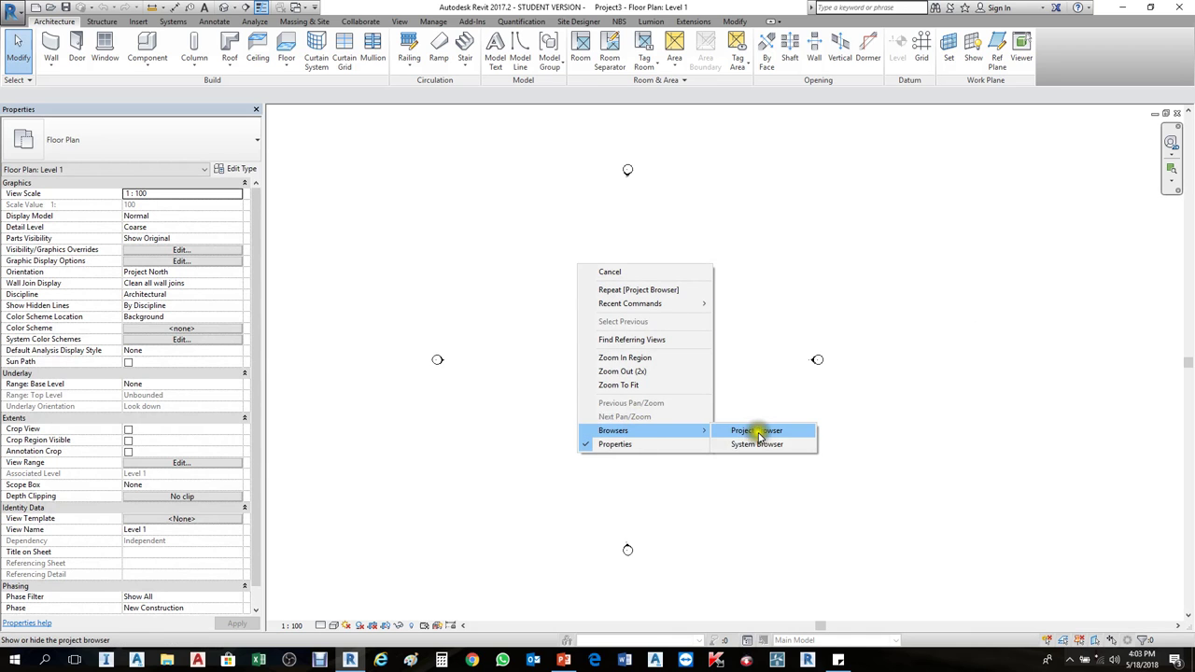
click(761, 429)
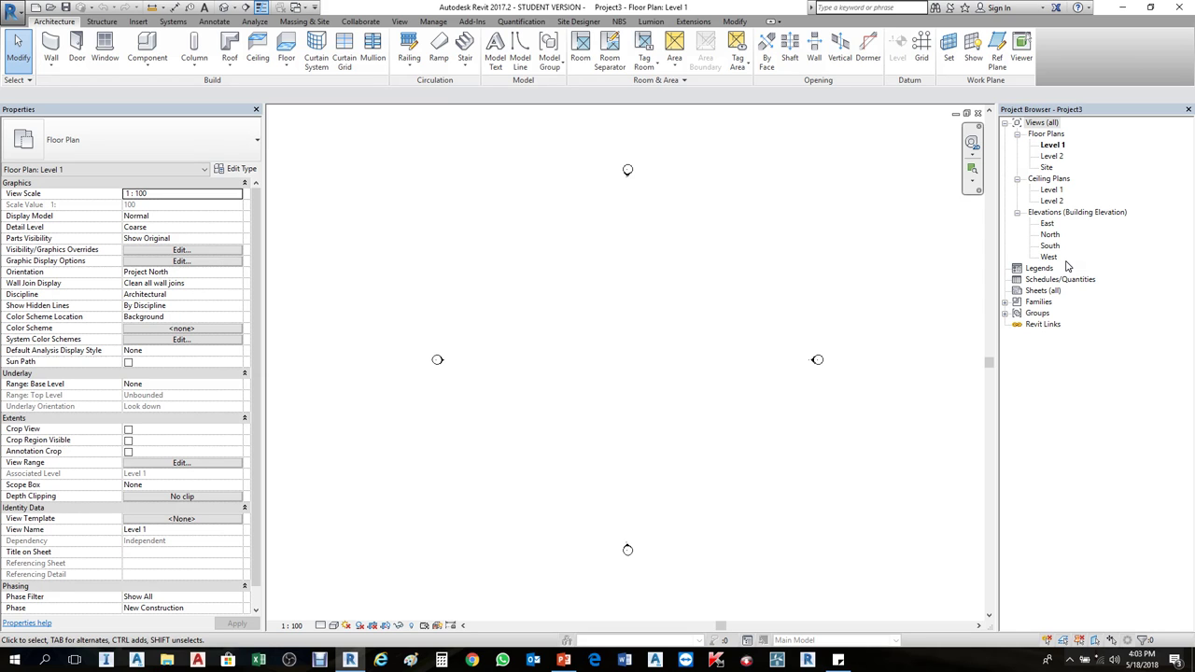
Step: Open the Browser Organization settings from the Views (all) node's context menu
click(1051, 189)
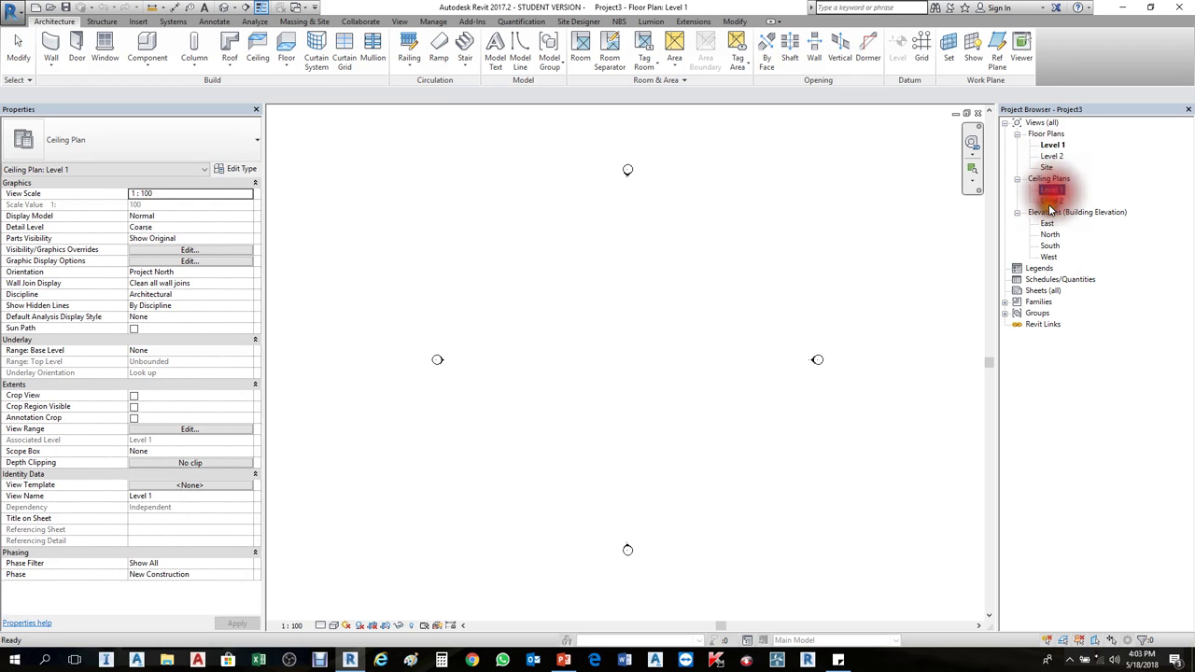
click(1042, 122)
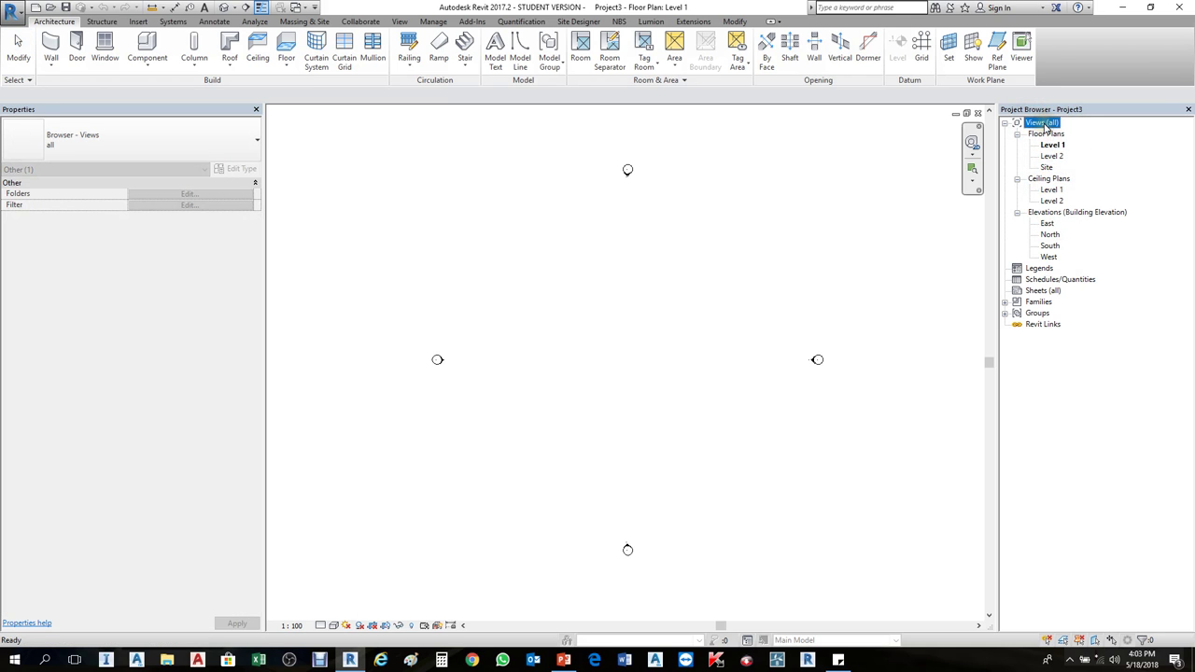
right_click(1046, 127)
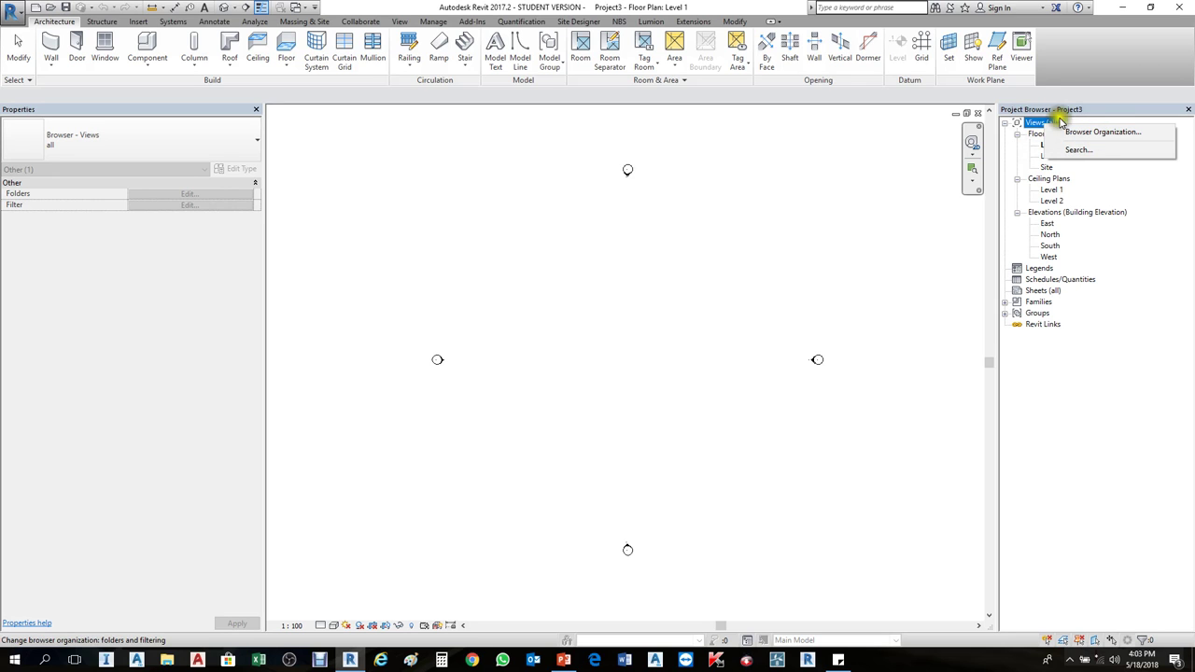
click(1025, 127)
right_click(1050, 123)
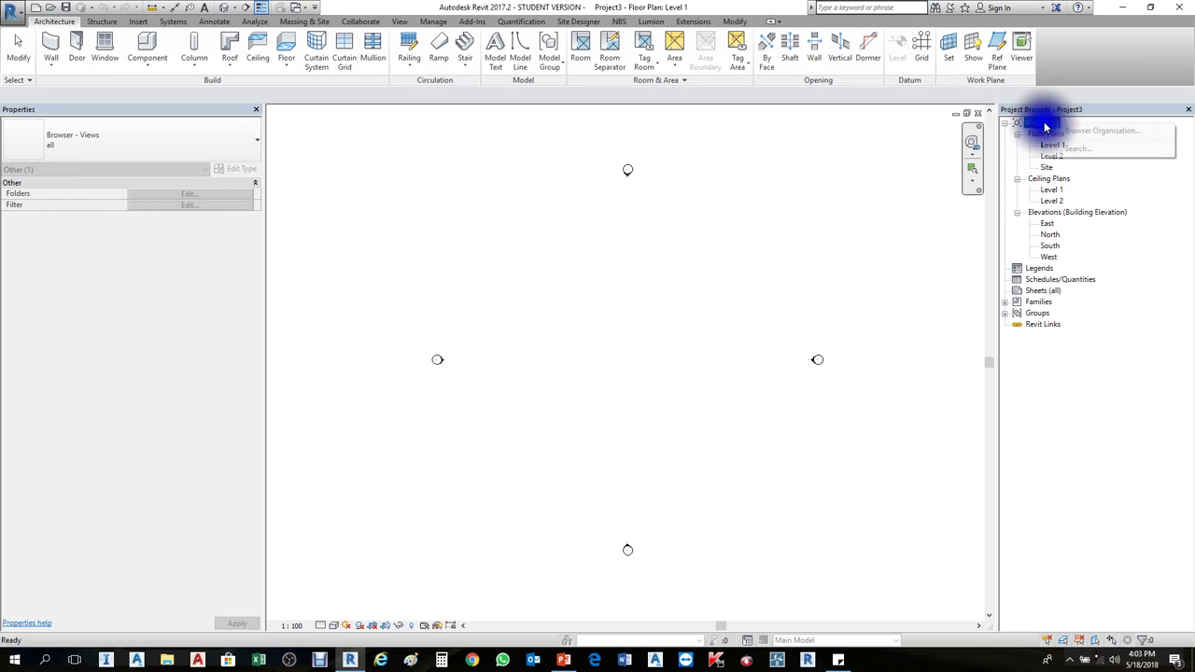
click(1072, 134)
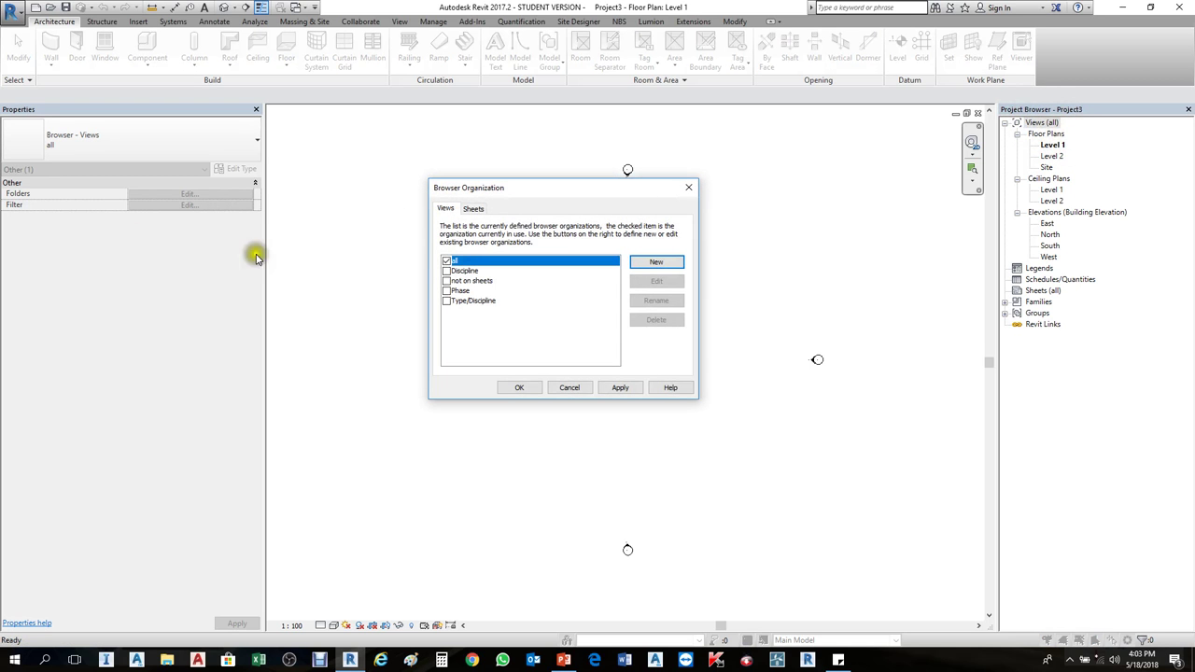
Step: Switch the Views organization to Discipline, apply it and close the dialog
drag(526, 193, 542, 228)
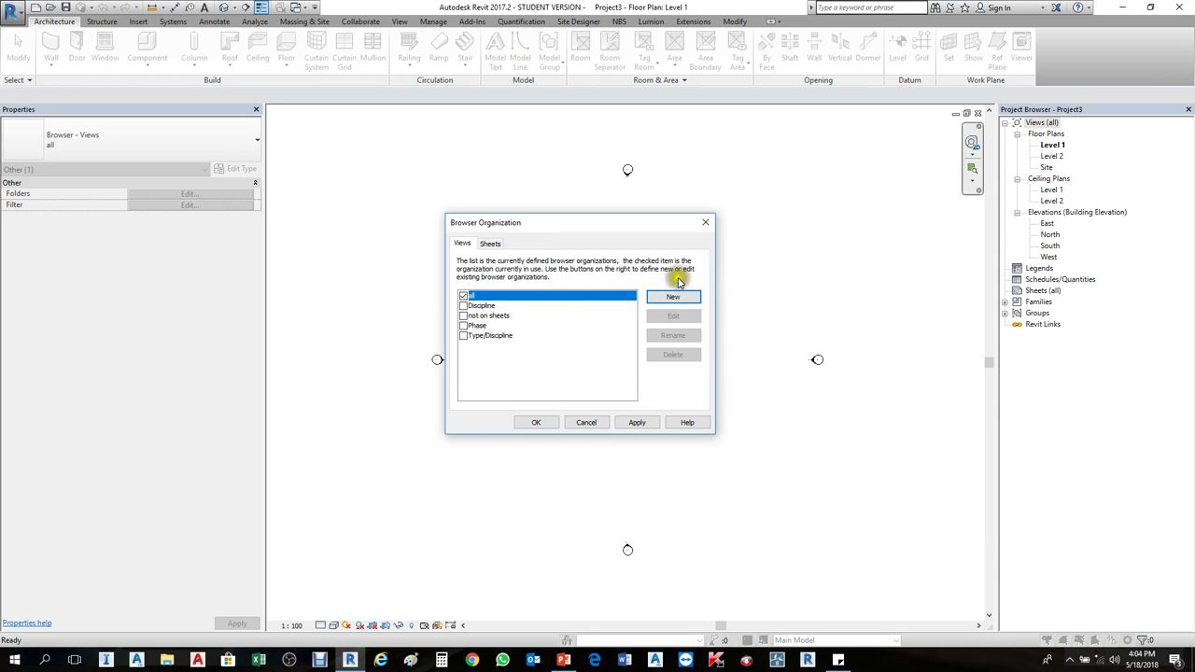
click(474, 299)
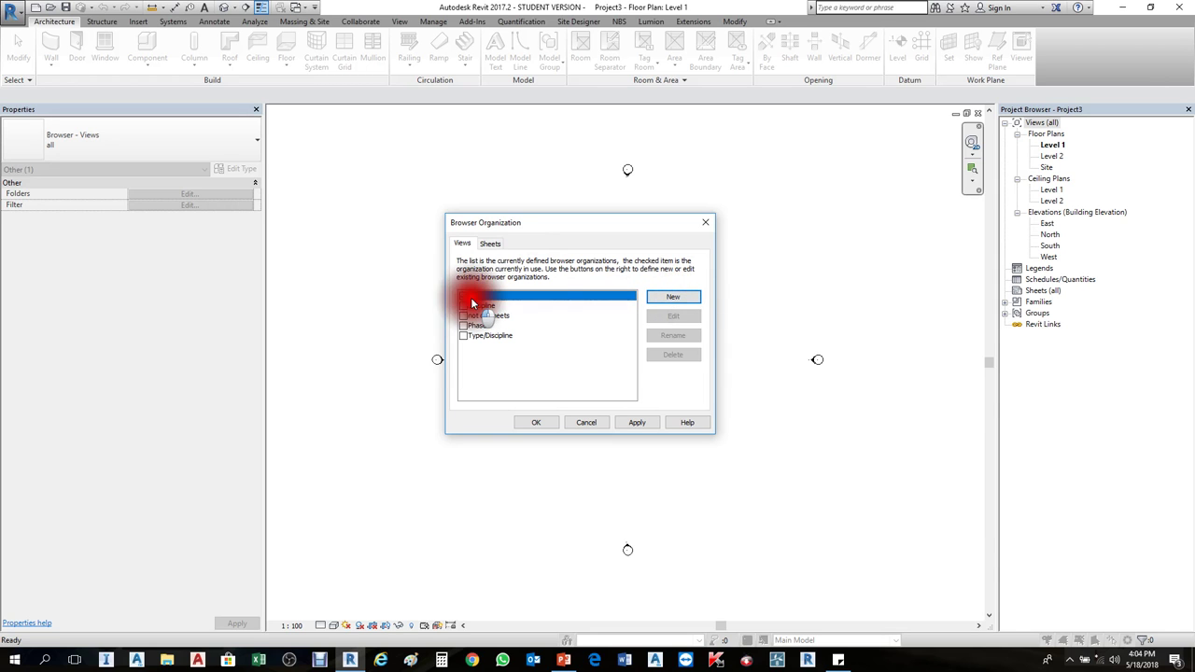
click(581, 352)
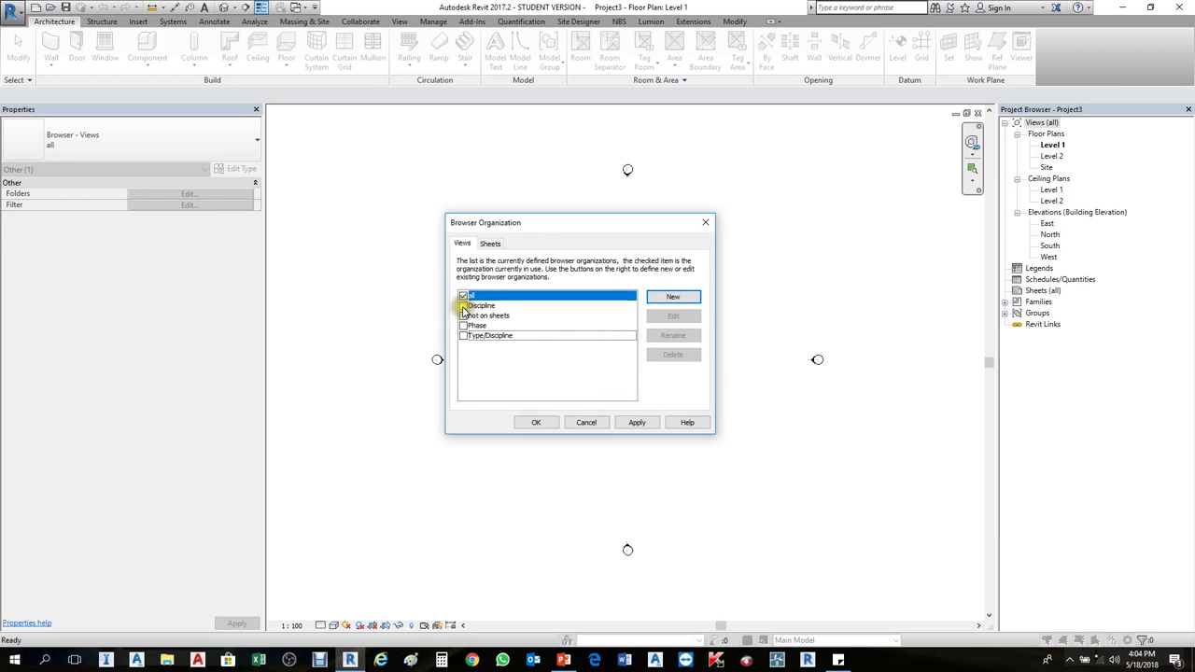
click(464, 306)
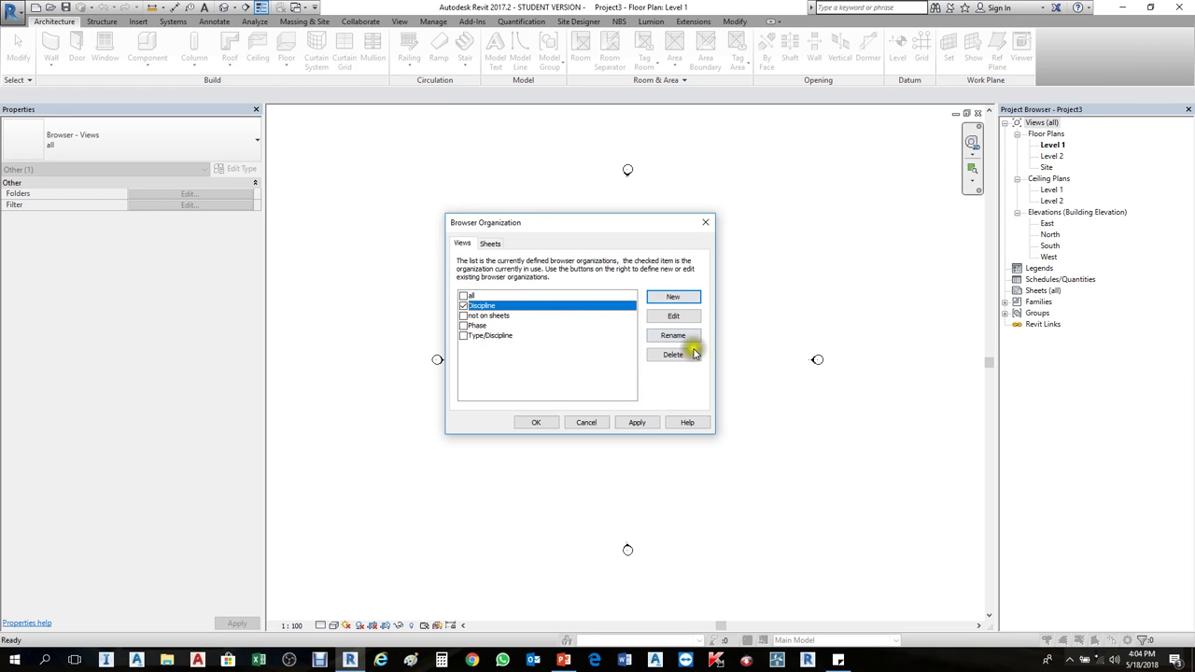
click(636, 422)
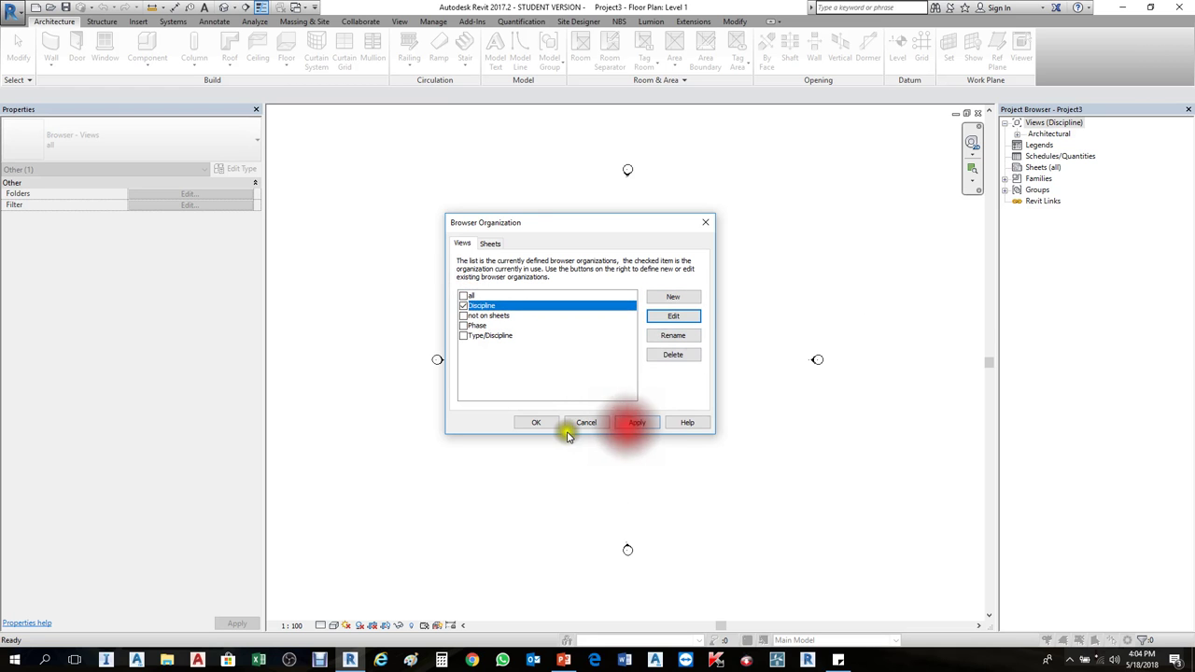
click(535, 422)
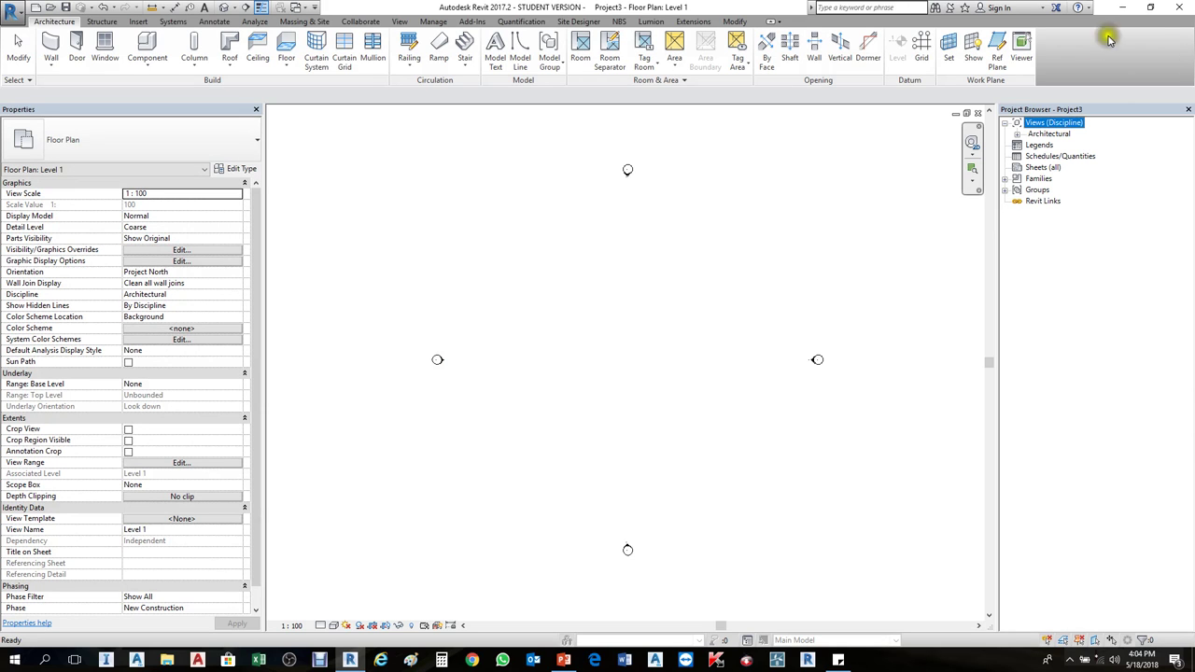
Step: Expand Architectural's Floor Plans, Ceiling Plans and Building Elevations, then select the Views root
click(1051, 136)
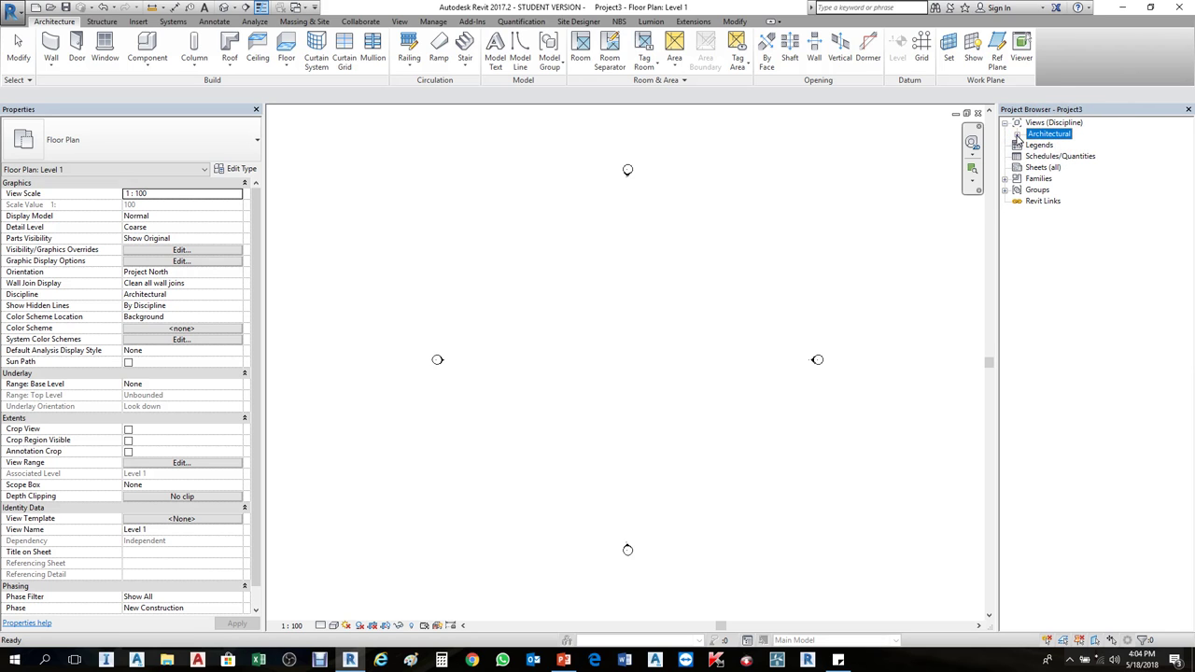
click(1018, 135)
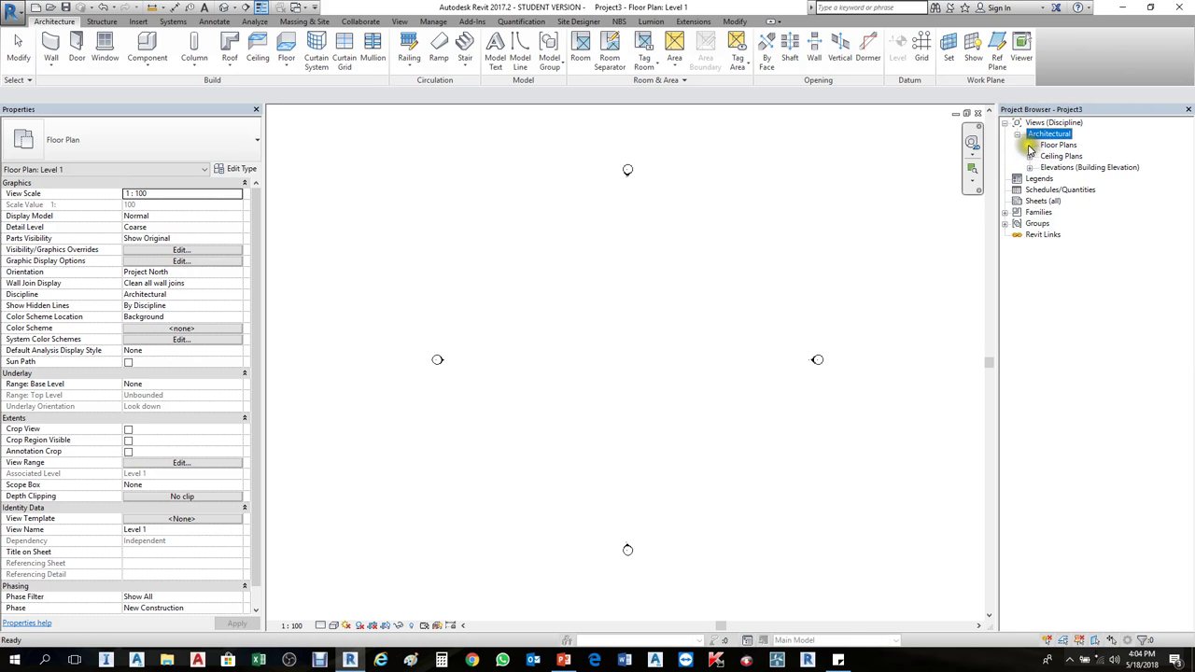
click(1030, 146)
click(1030, 189)
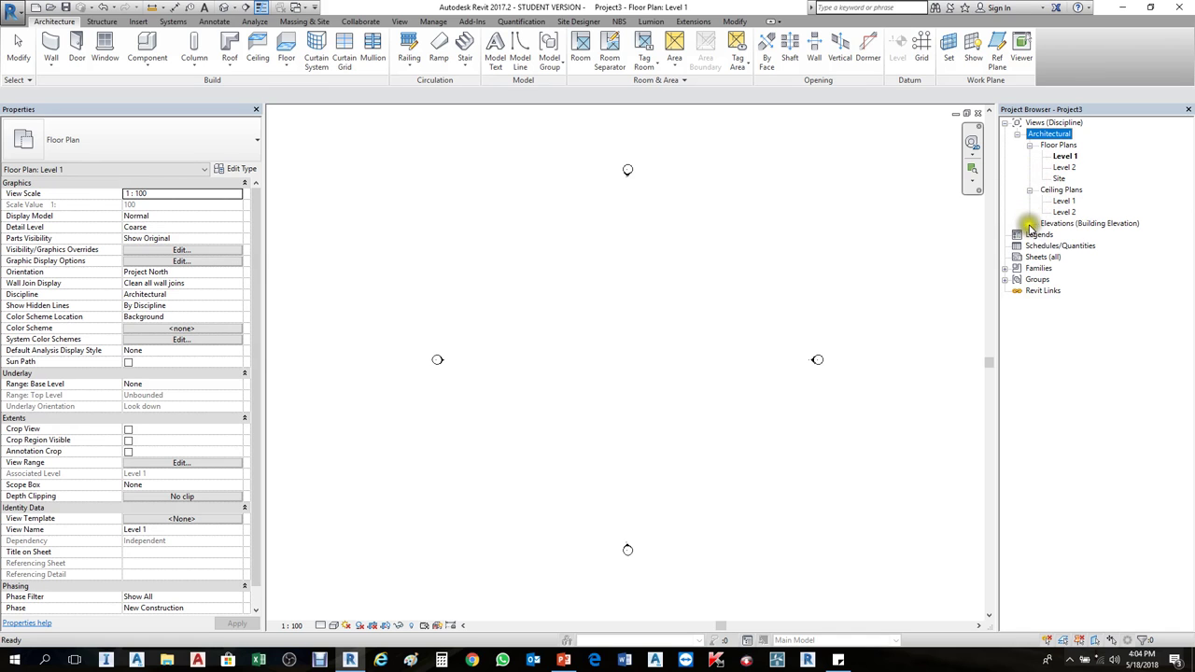
click(1030, 225)
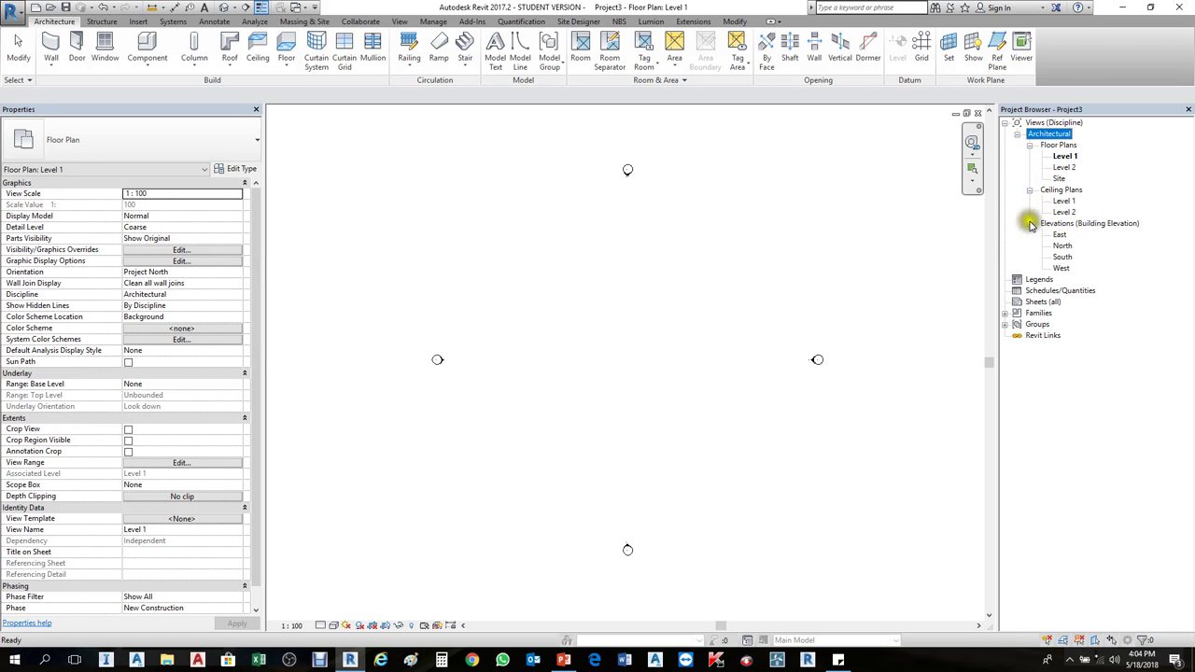
click(1053, 123)
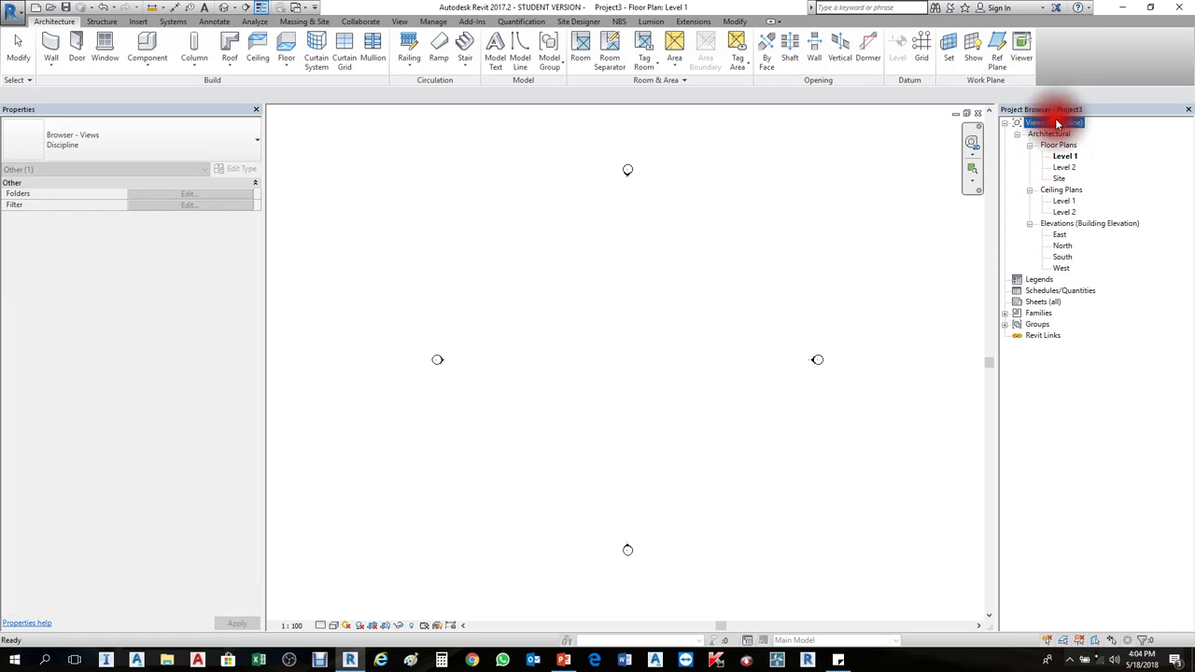
Step: Add a new Views browser organization named 'sample'
right_click(1055, 122)
click(1082, 137)
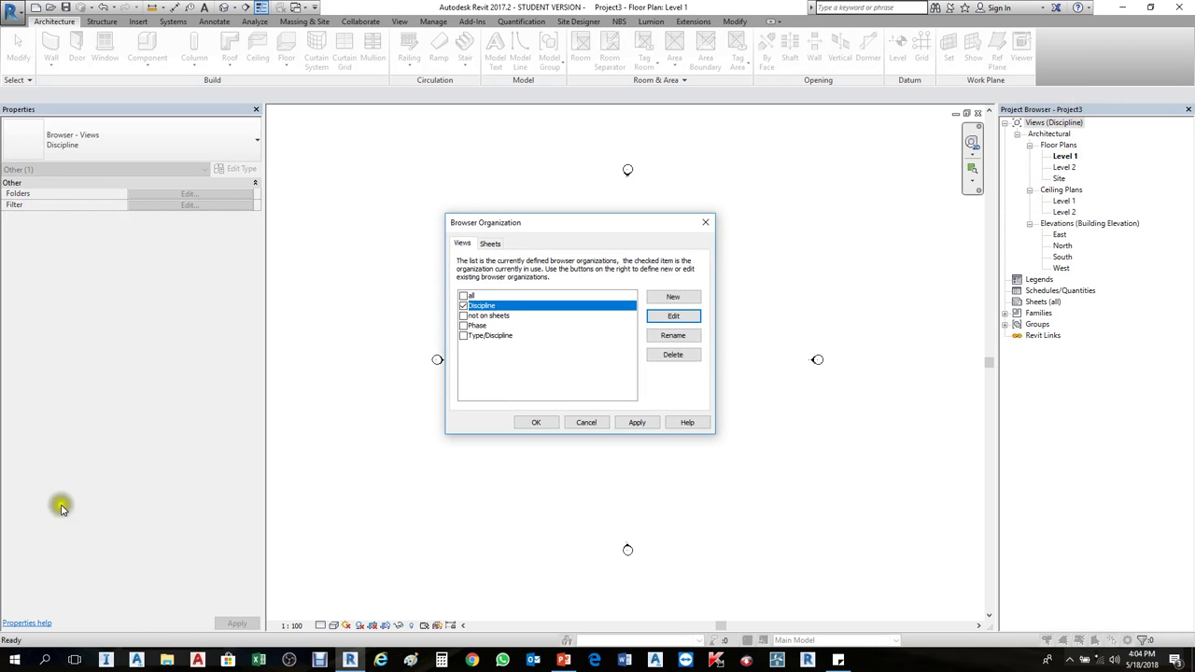
click(663, 304)
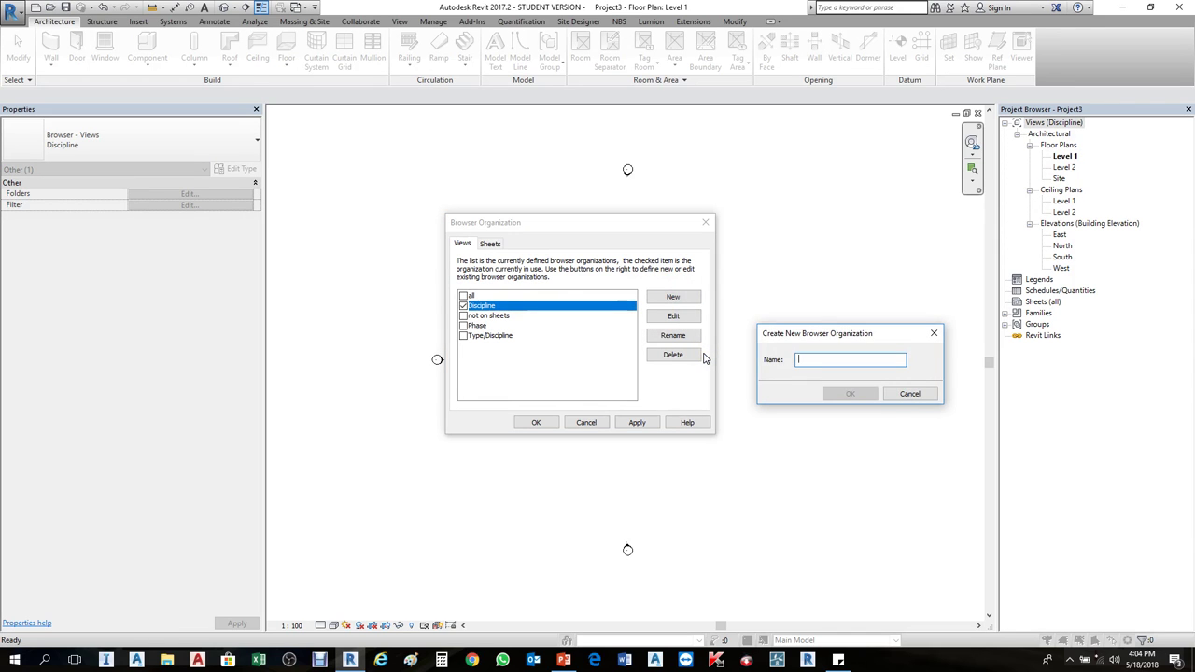
text(sample)
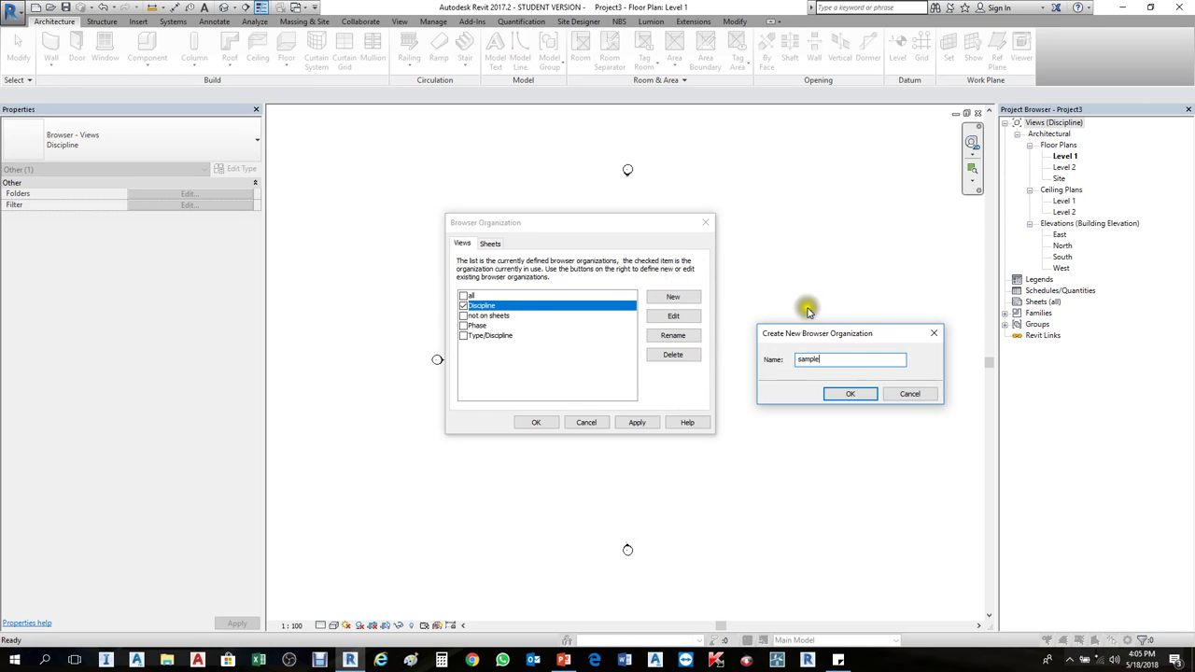
click(846, 395)
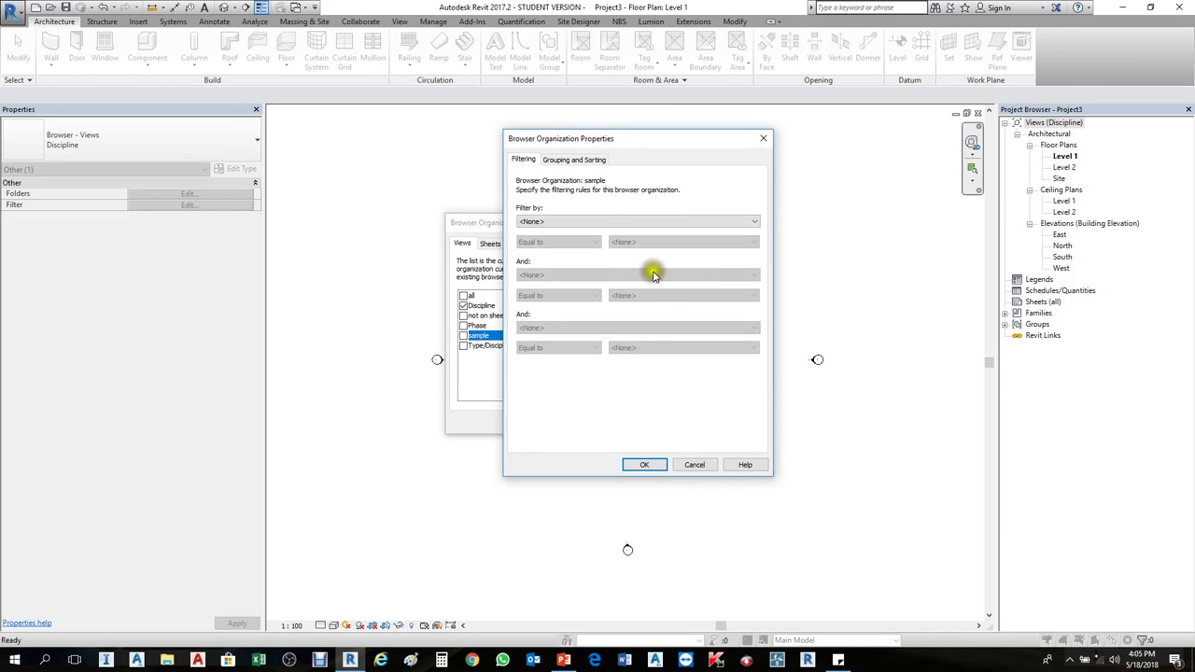
Step: Set the sample organization's first Group by level to Family and Type
click(575, 161)
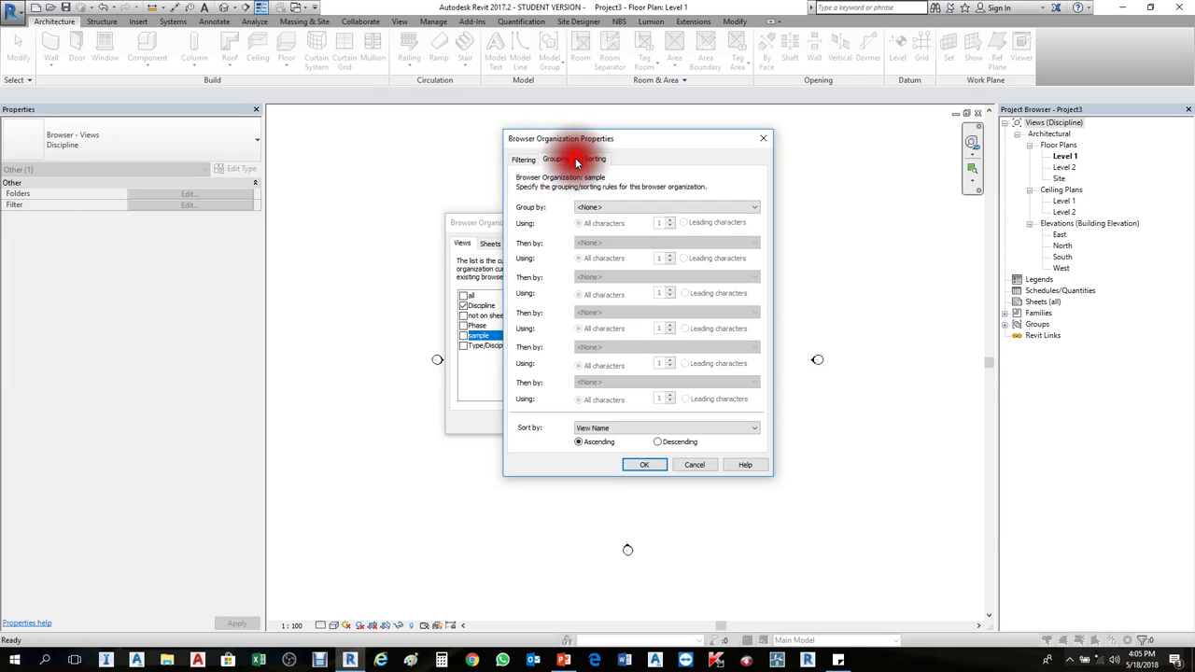
drag(600, 139, 709, 147)
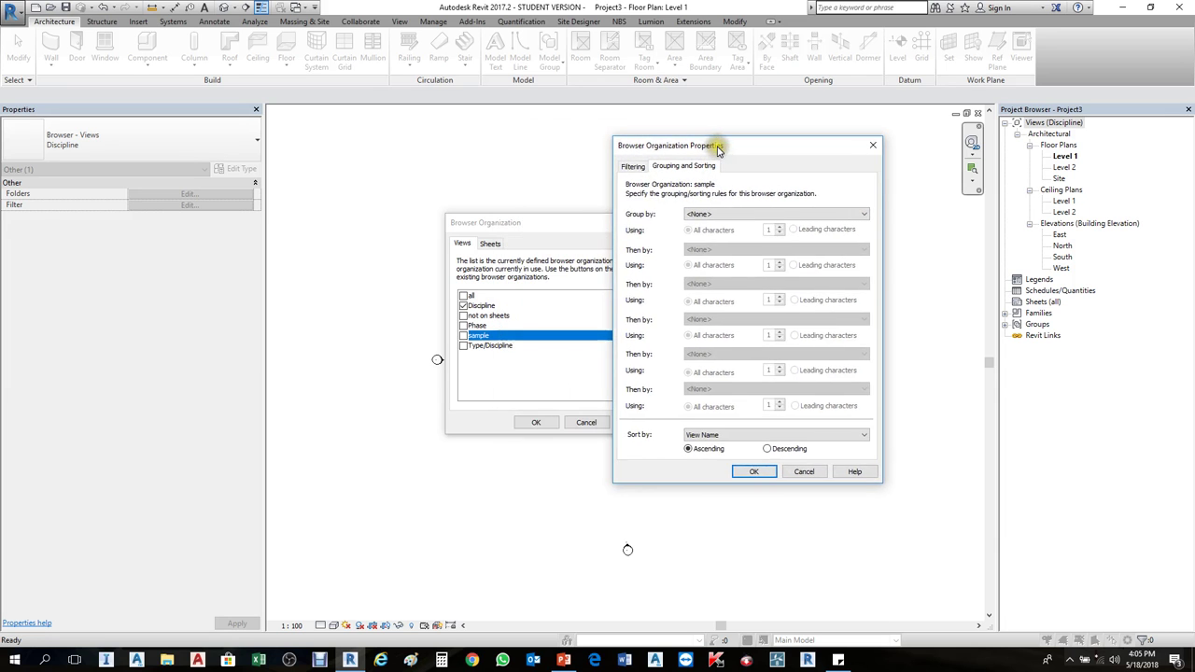
click(752, 217)
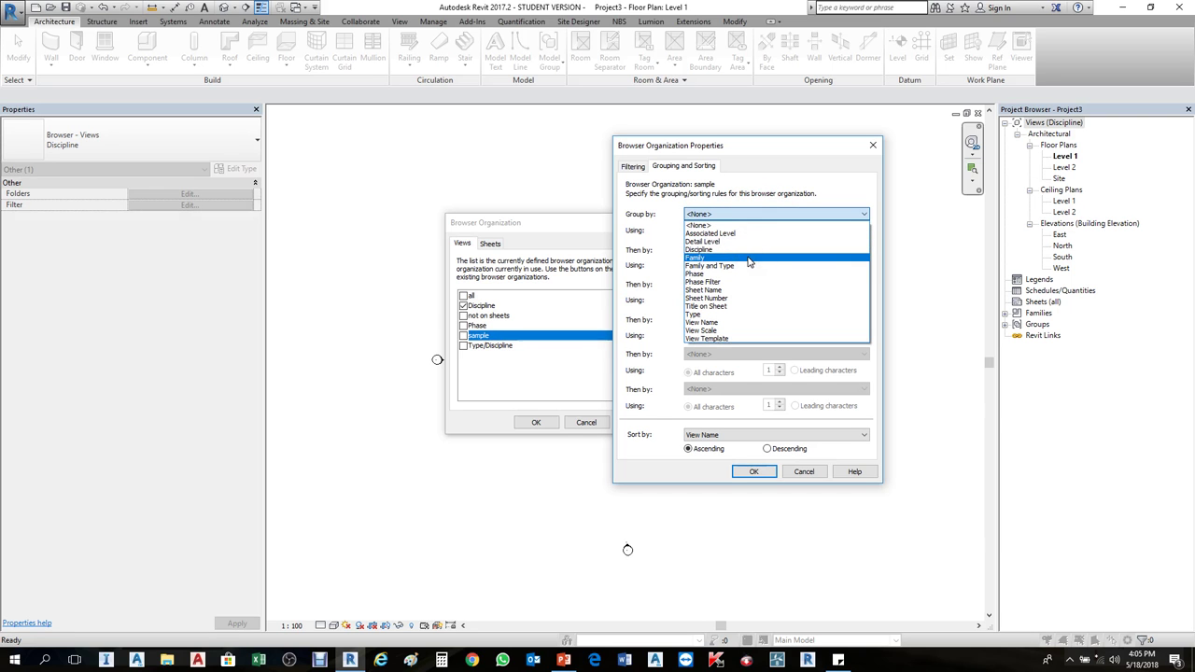
click(747, 265)
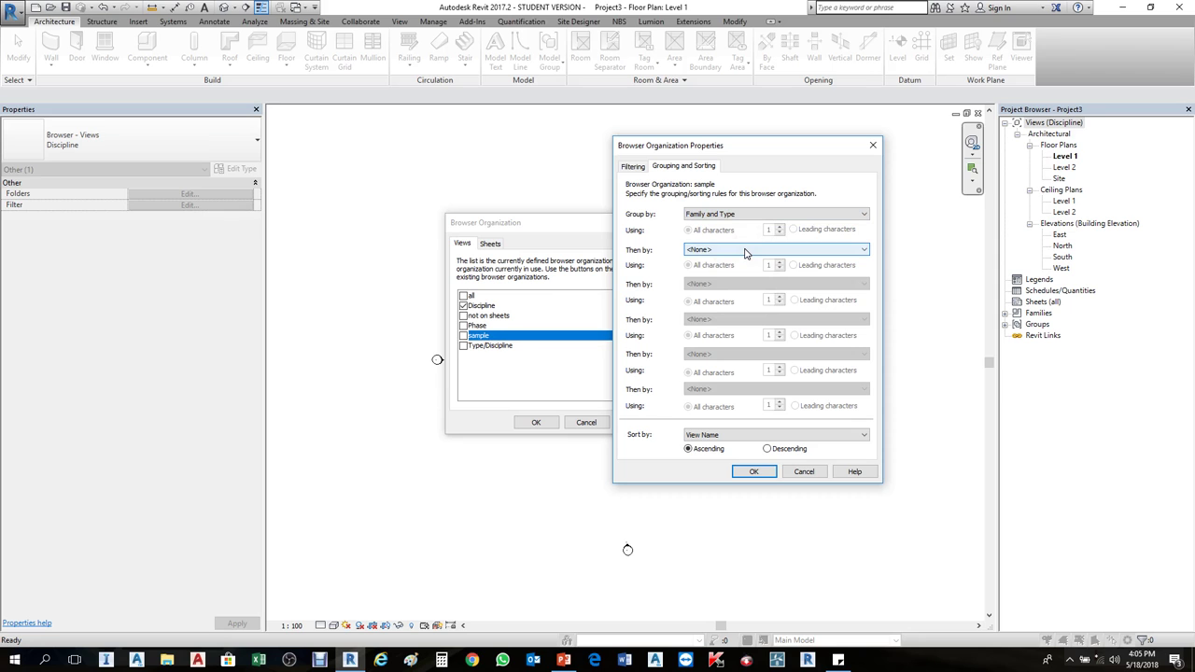
click(756, 473)
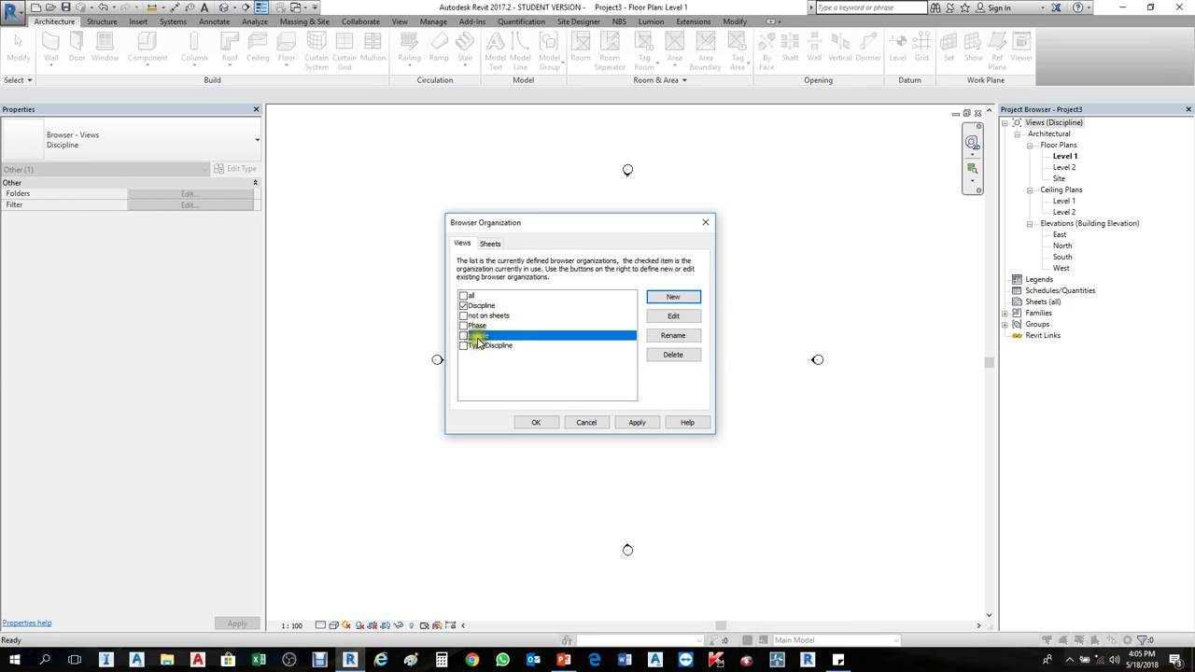
Step: Make sample the active Views browser organization and apply it
click(463, 336)
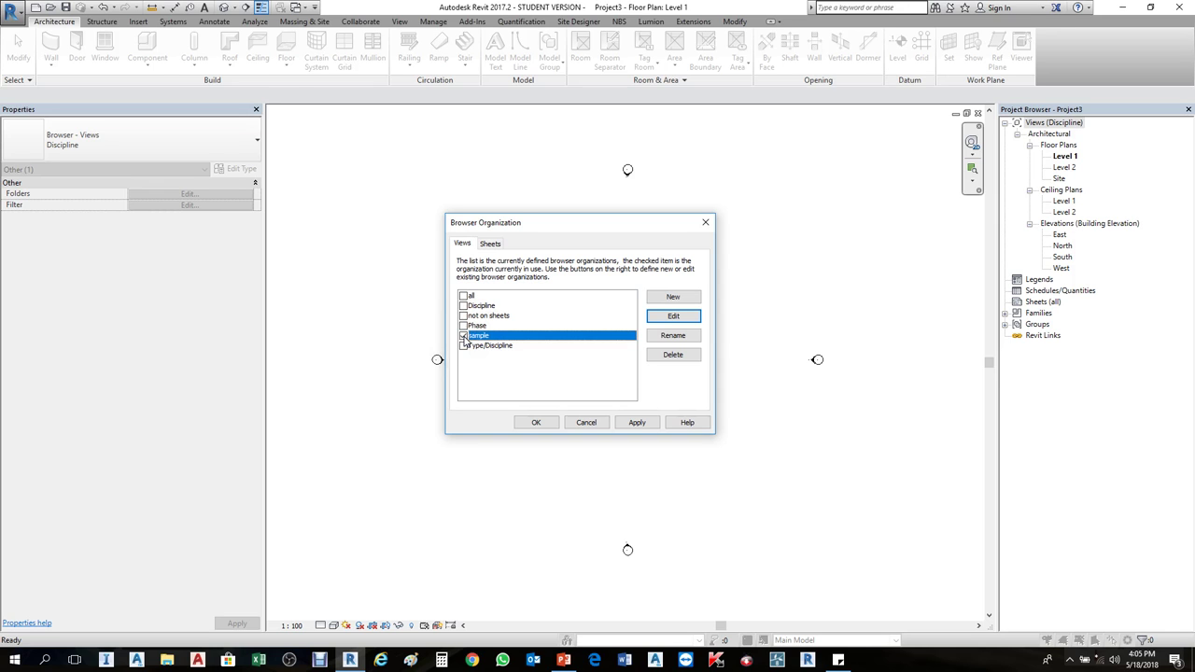
click(632, 423)
click(537, 422)
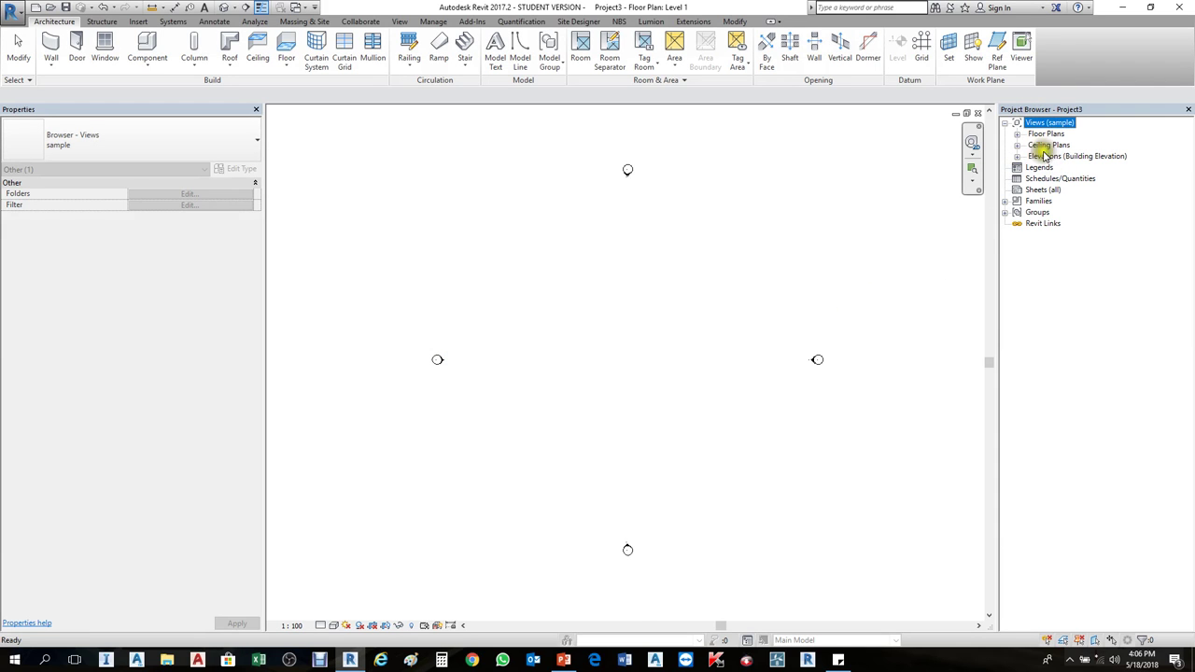
Step: Expand the Floor Plans, Ceiling Plans and Elevations groups in the Project Browser
click(1017, 134)
click(1017, 179)
click(1017, 212)
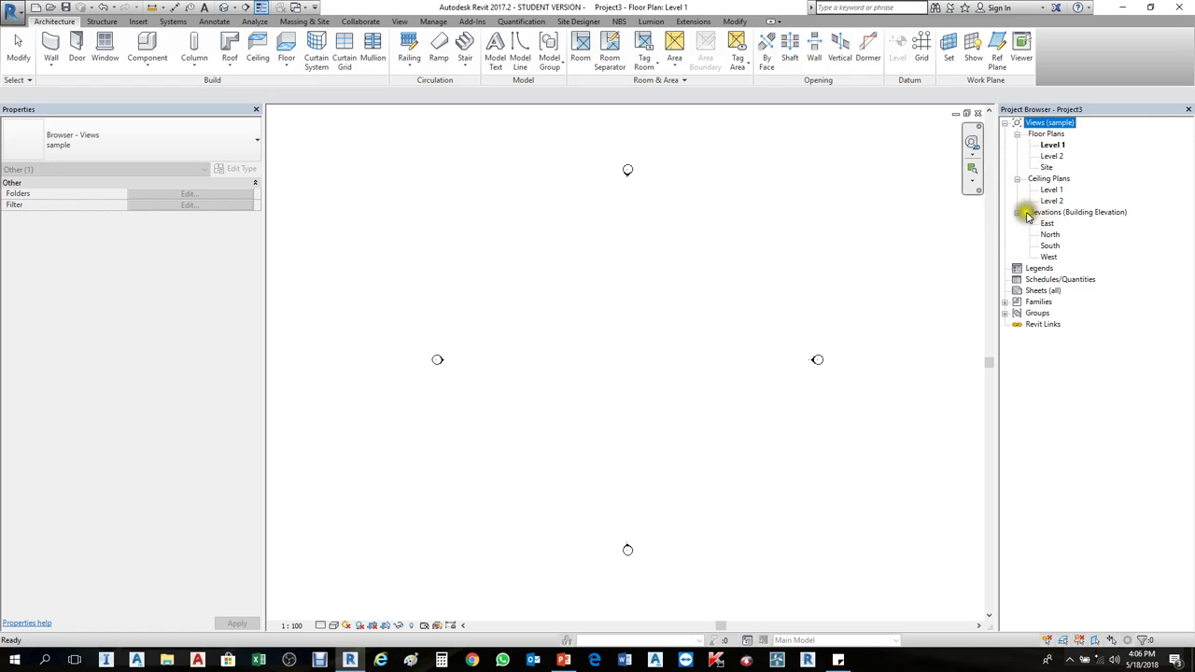
click(1094, 160)
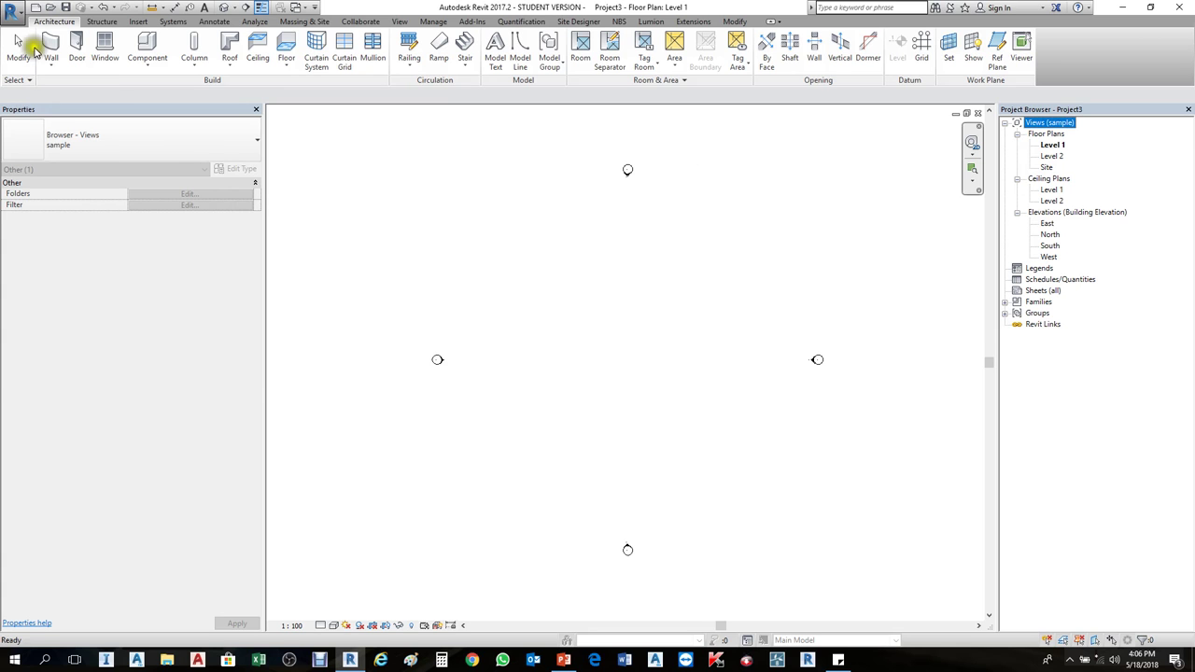
Step: Start saving the project as a Revit template from the application menu's Save As
click(12, 13)
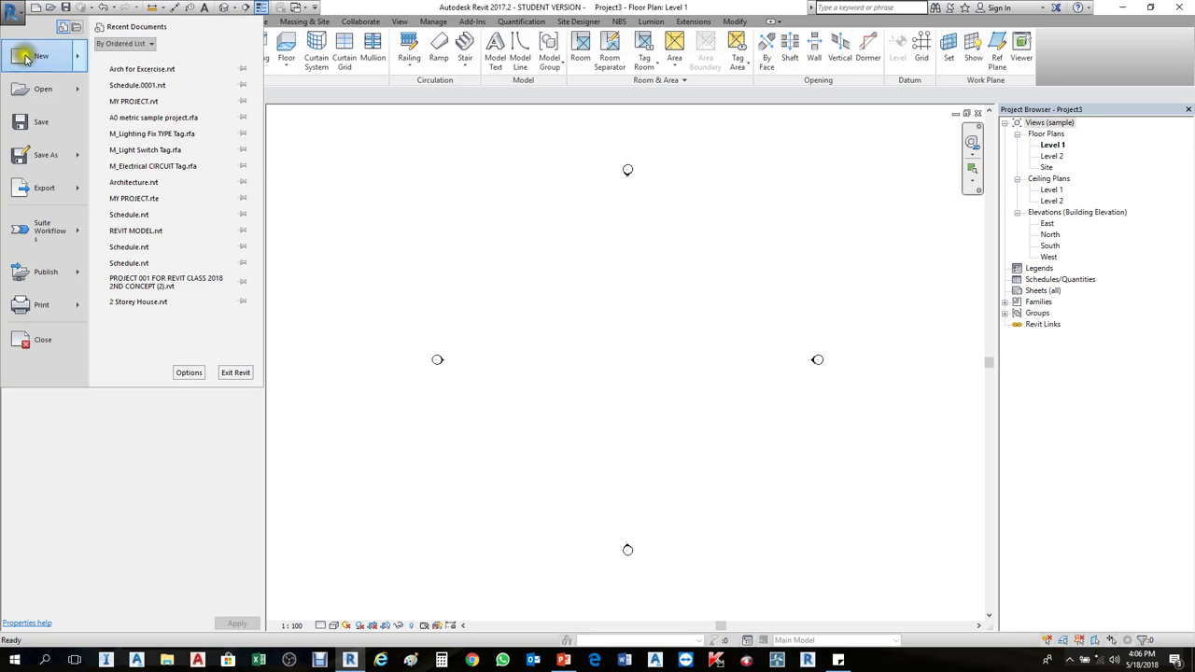
mouse_move(40, 157)
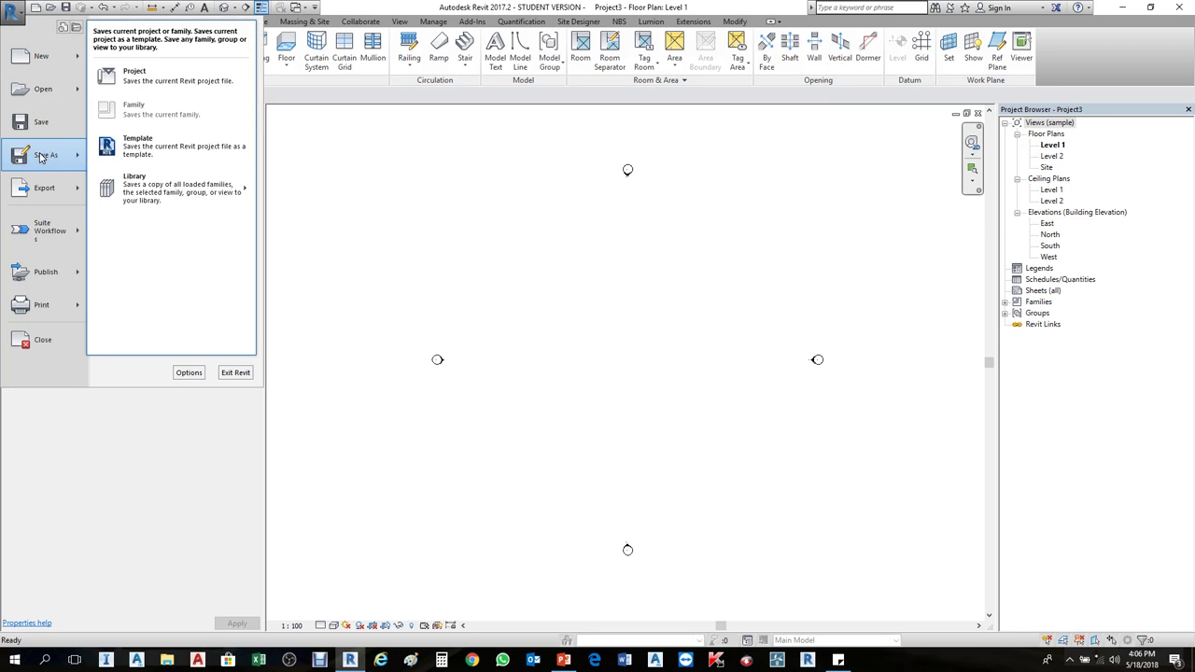
click(142, 151)
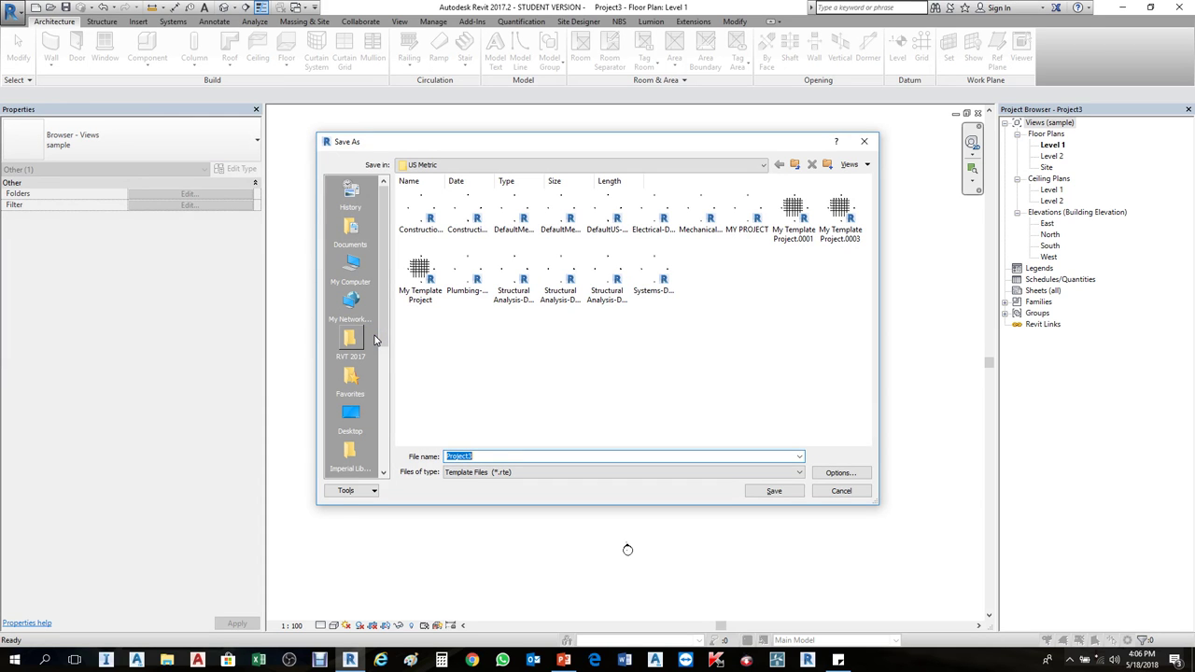
Step: Save the template as 'sample template' in the Desktop PROJECT folder
click(350, 415)
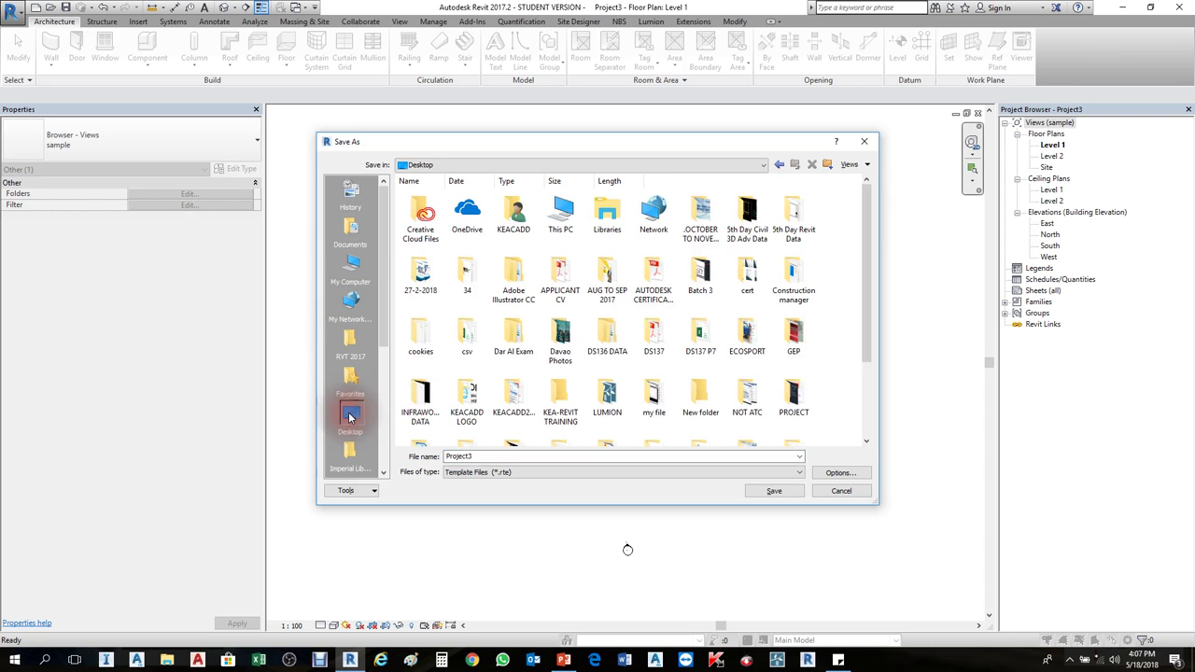
click(552, 353)
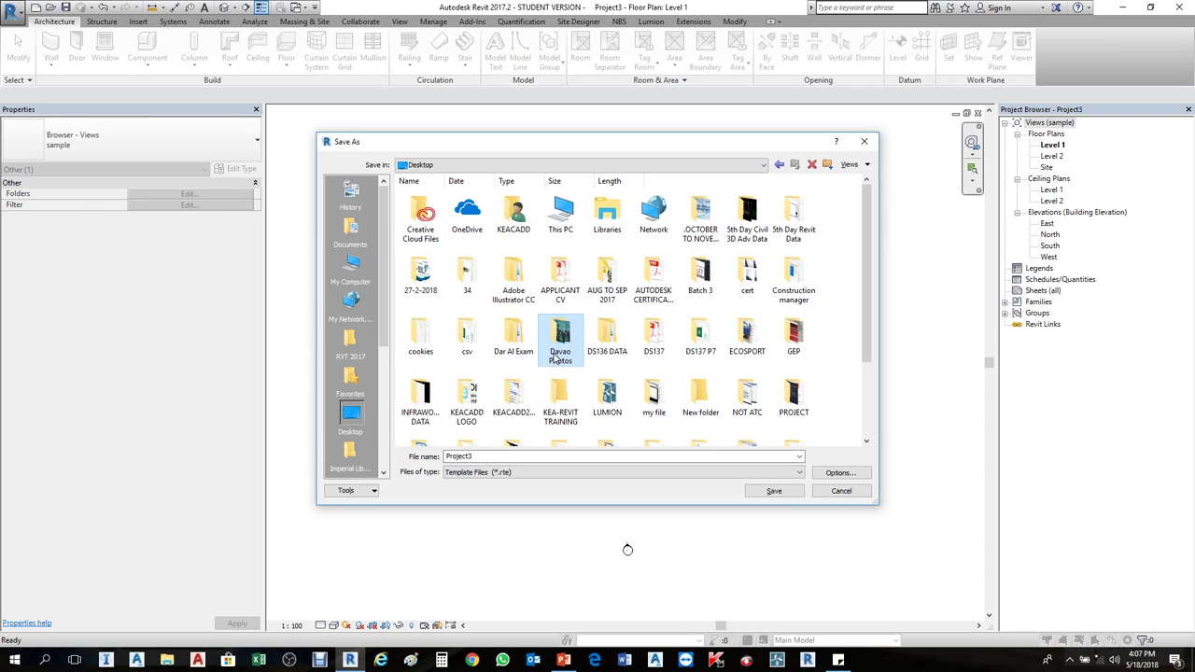
double_click(789, 392)
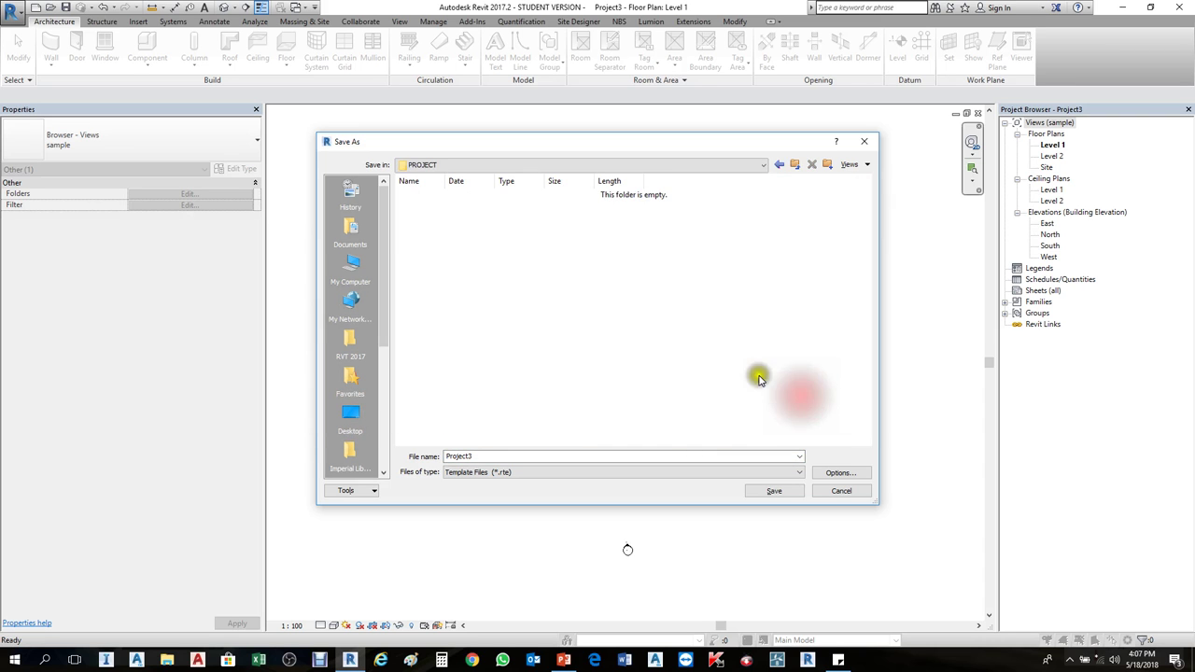
double_click(485, 457)
click(478, 457)
click(401, 456)
text(Sample)
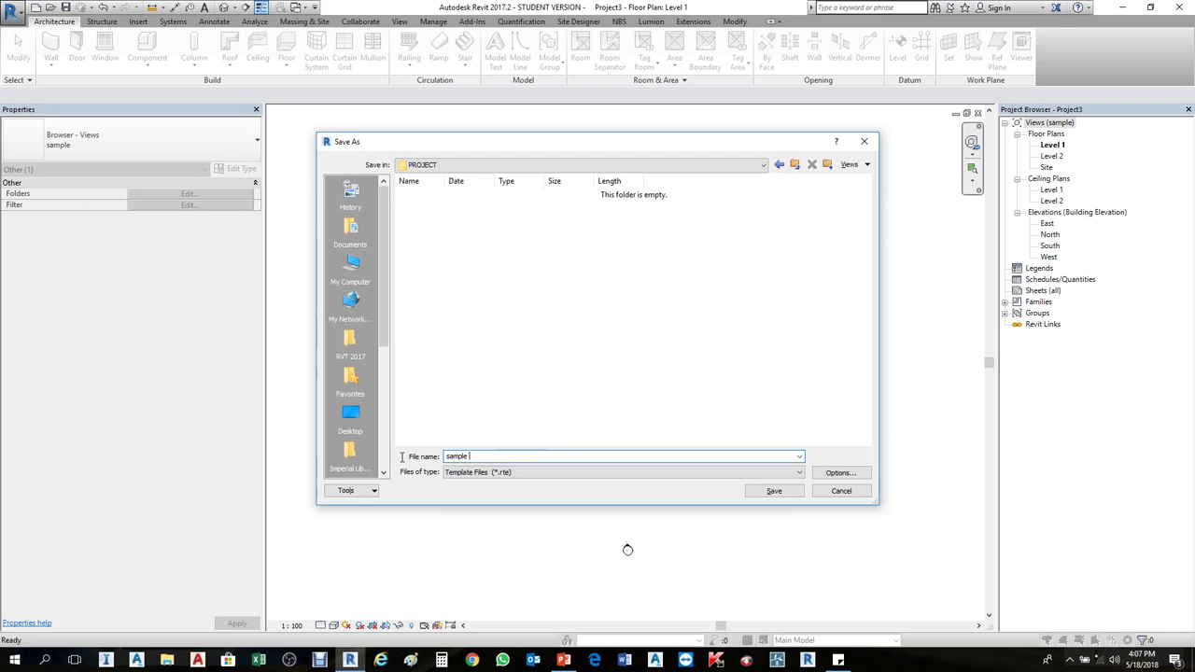
text(template)
click(774, 492)
click(775, 492)
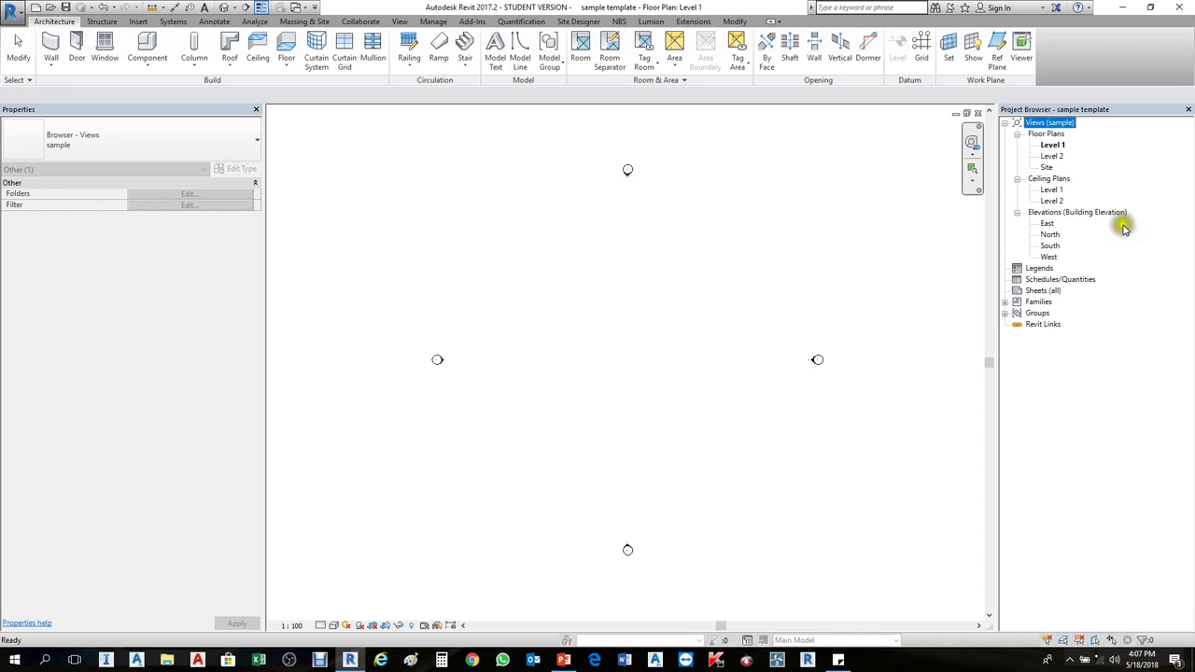
Step: Close the template's Level 1 view and begin a new project from Recent Files
click(979, 113)
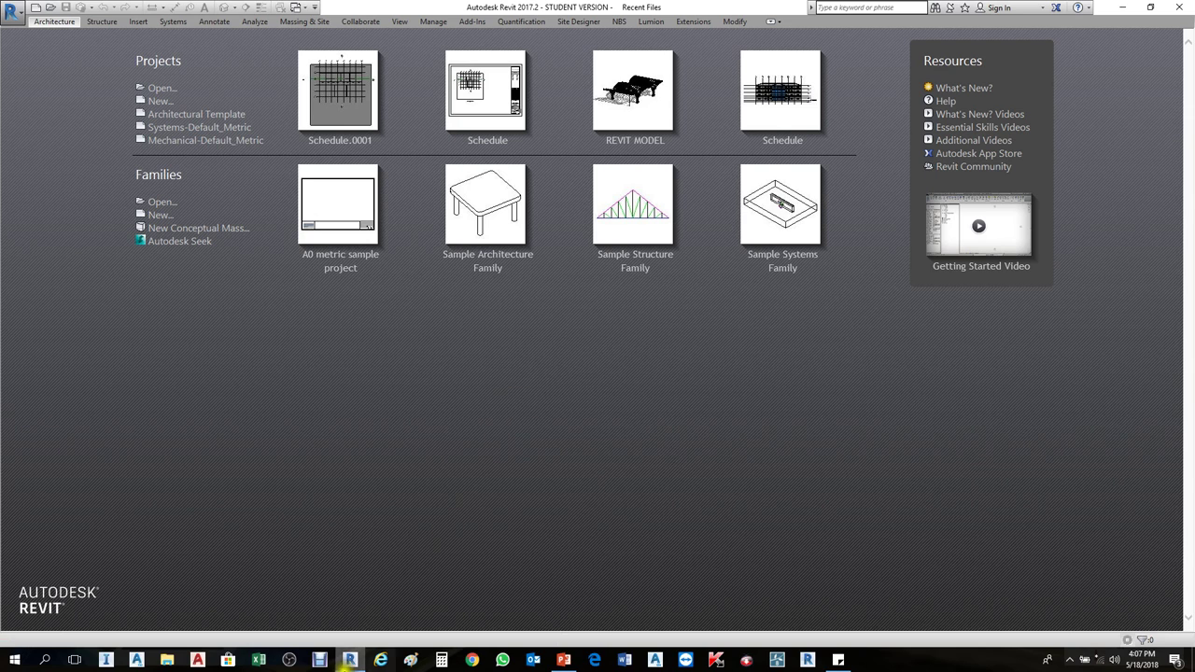
click(319, 660)
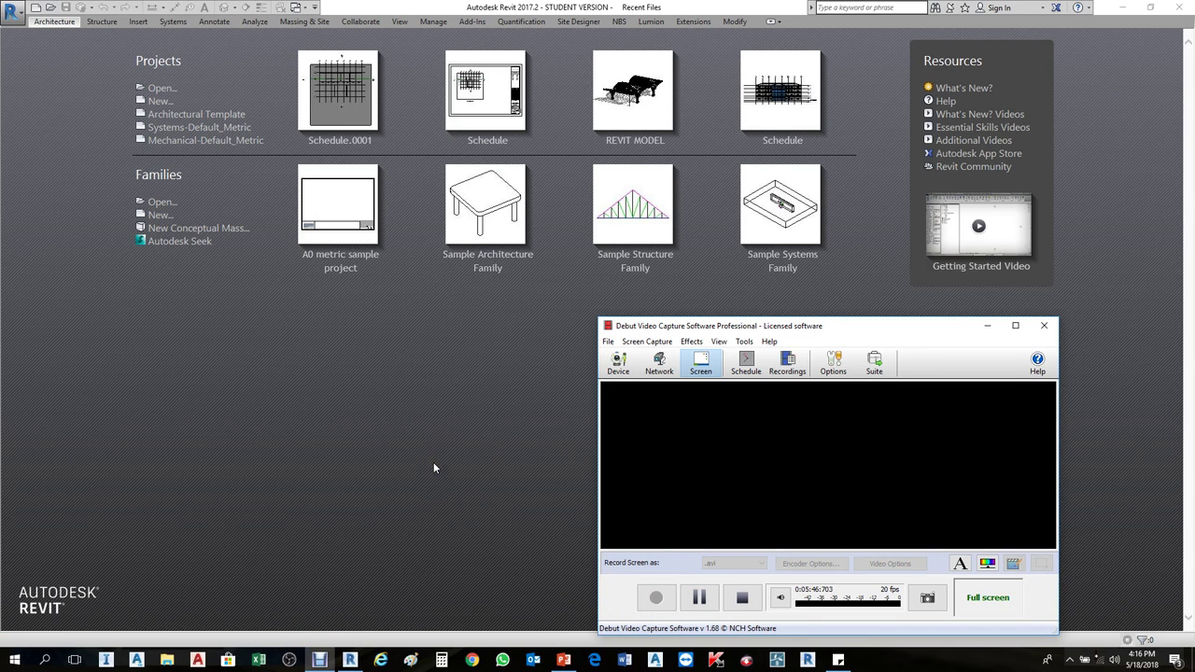
click(406, 358)
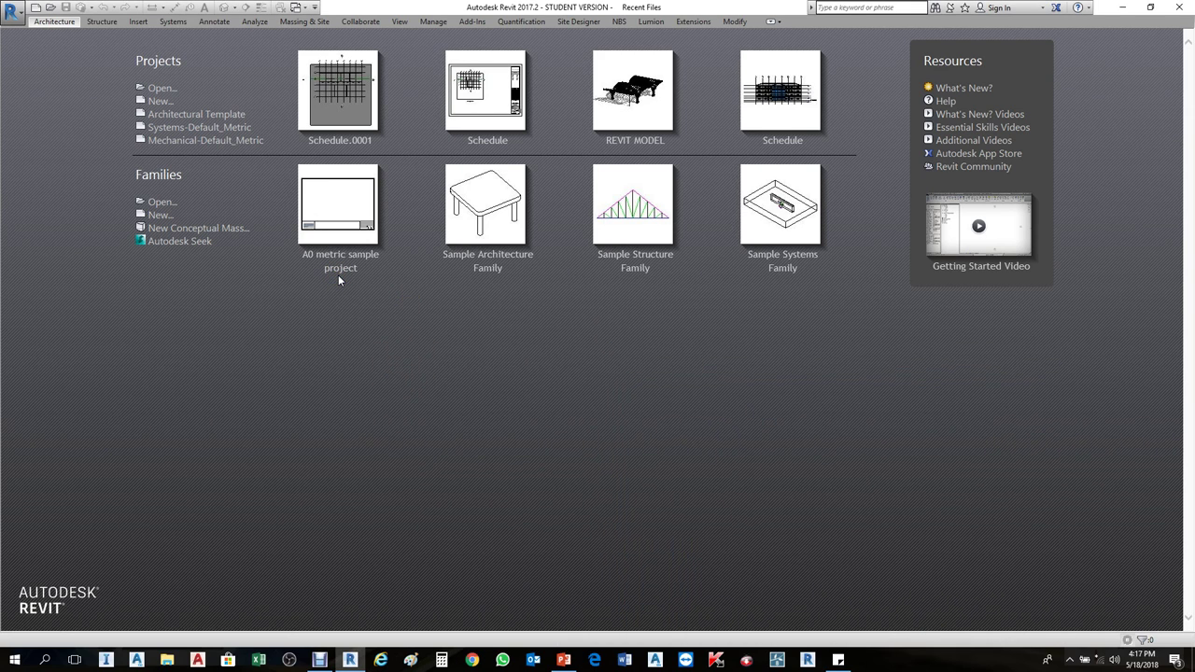
click(158, 103)
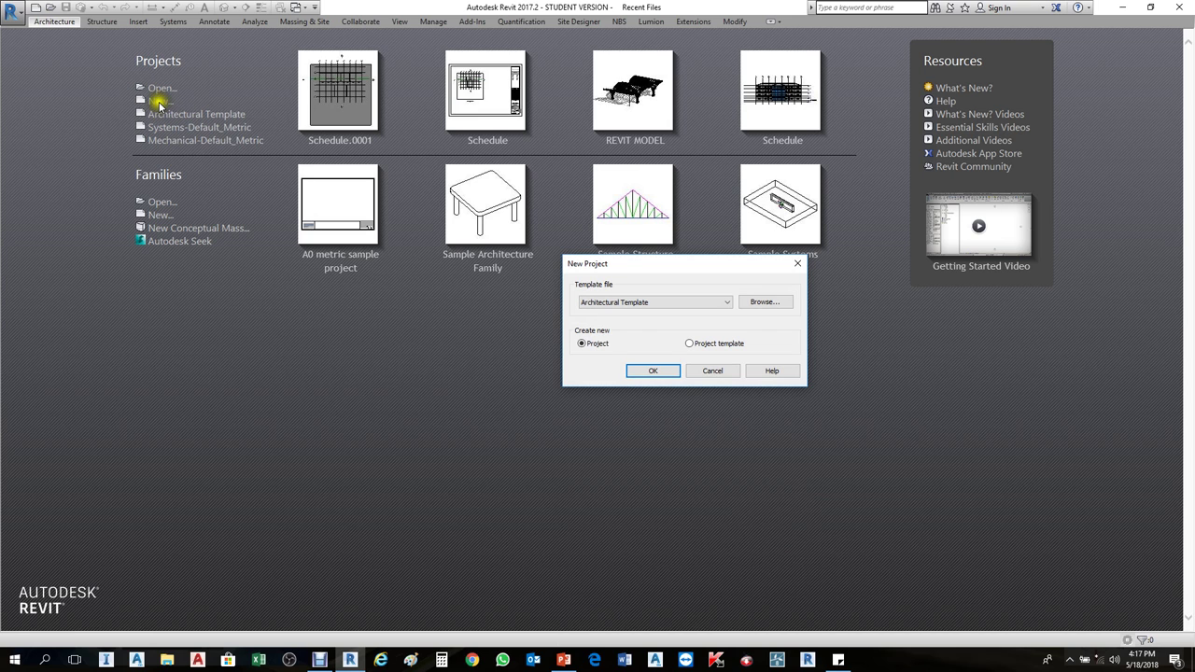
Step: Review the Template file list twice without changing it, then close the New Project dialog
click(707, 301)
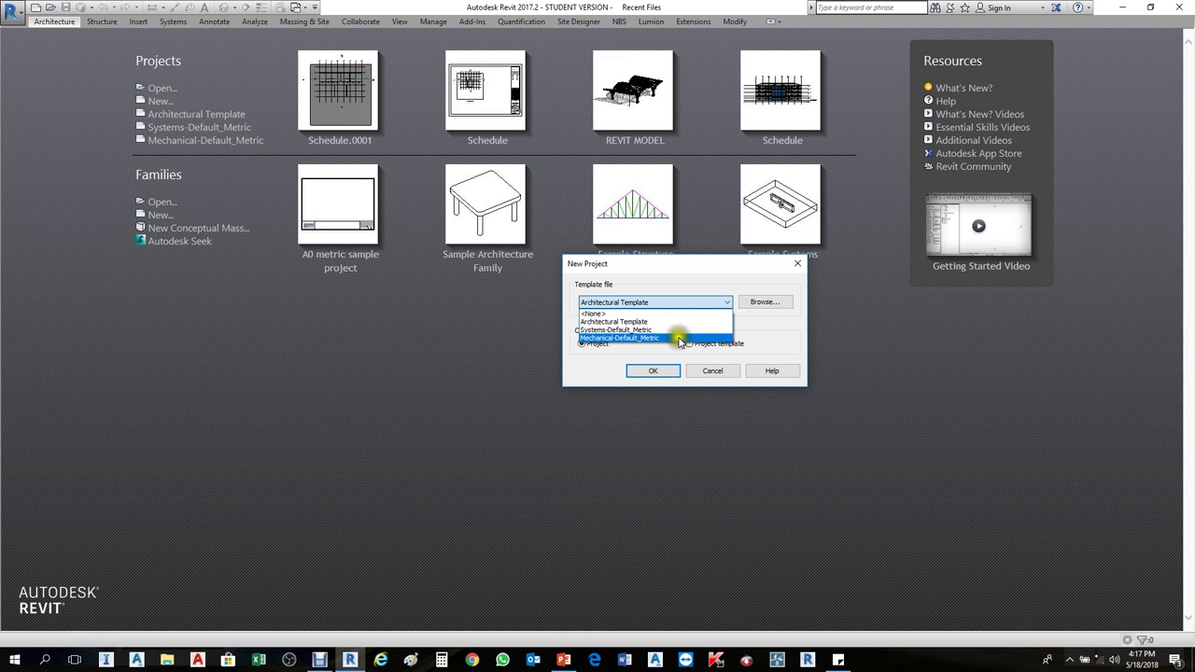
click(688, 273)
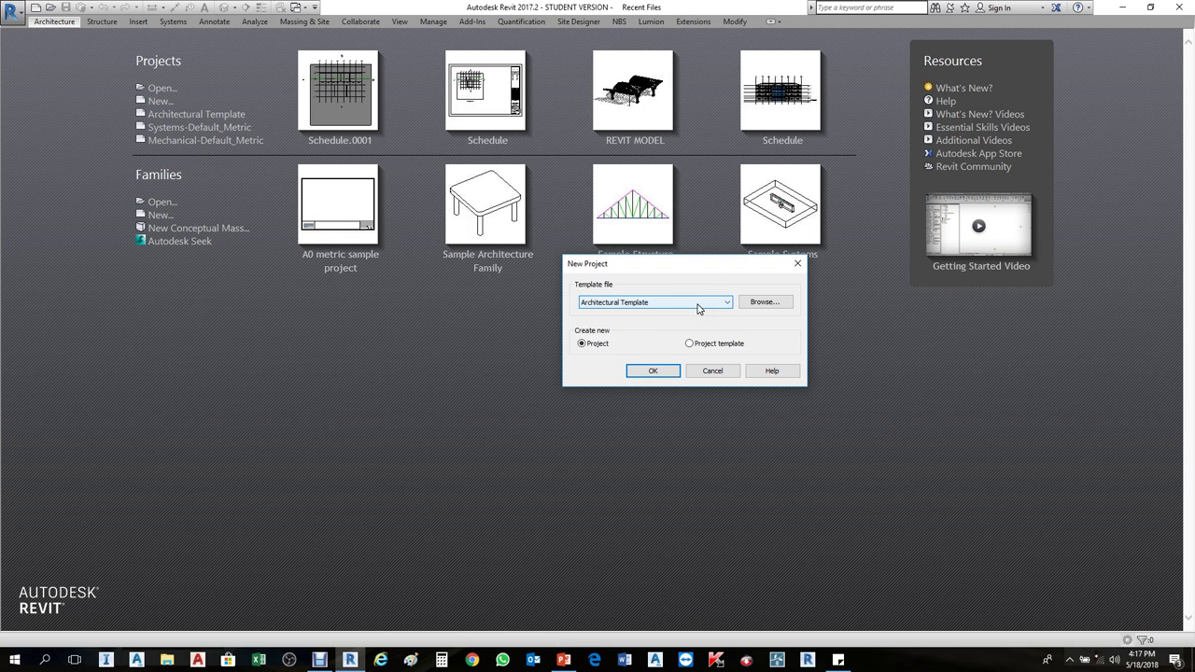
click(698, 304)
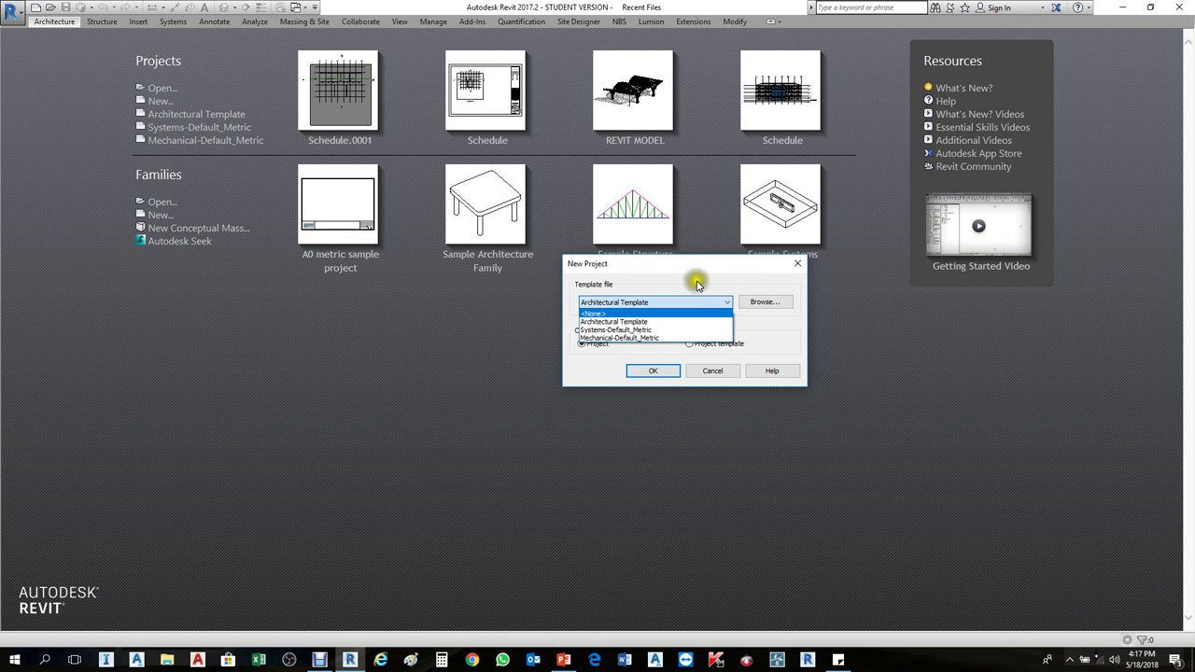
click(726, 266)
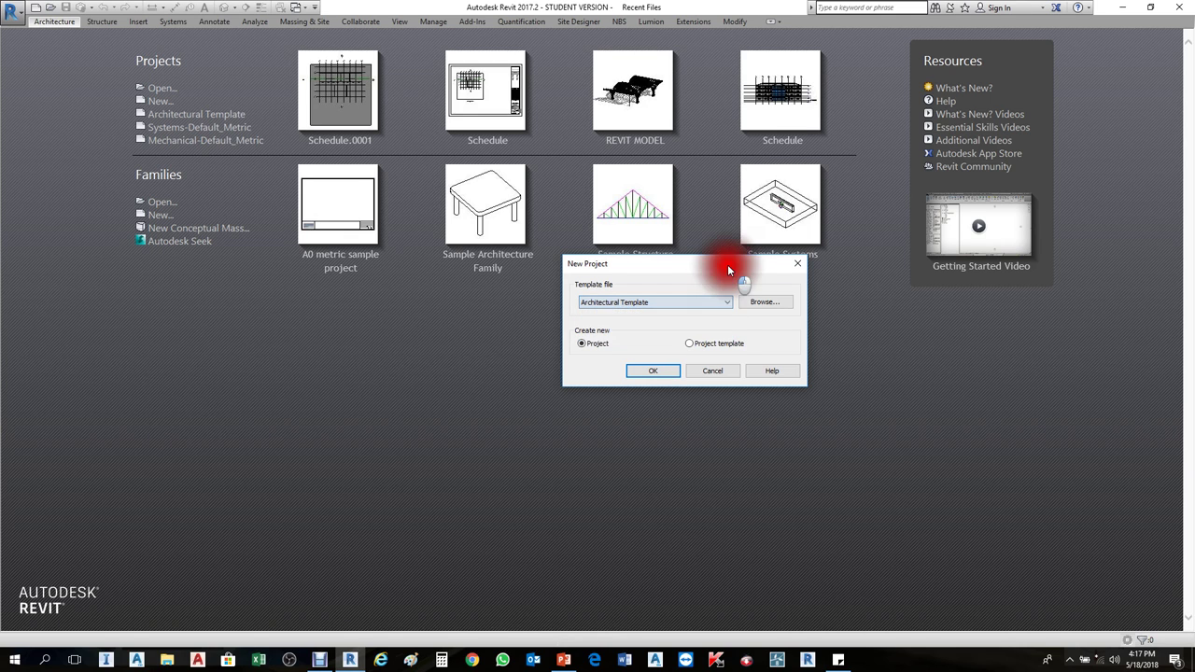
click(799, 264)
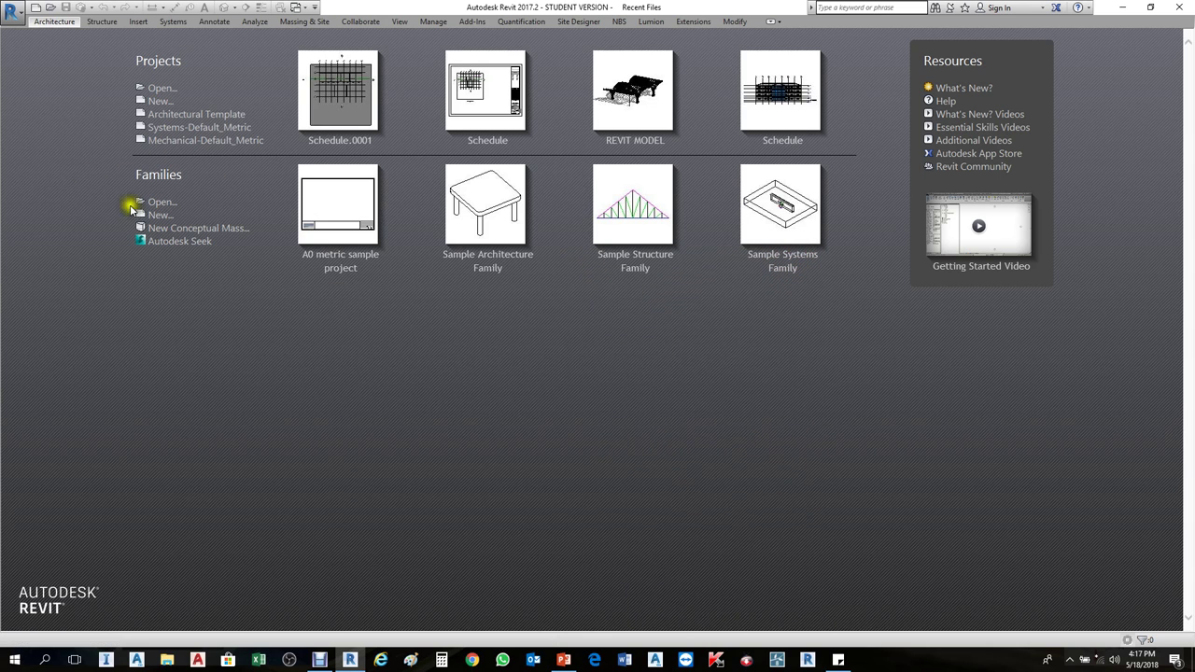
Step: Open the File Locations page of Revit's Options
click(11, 13)
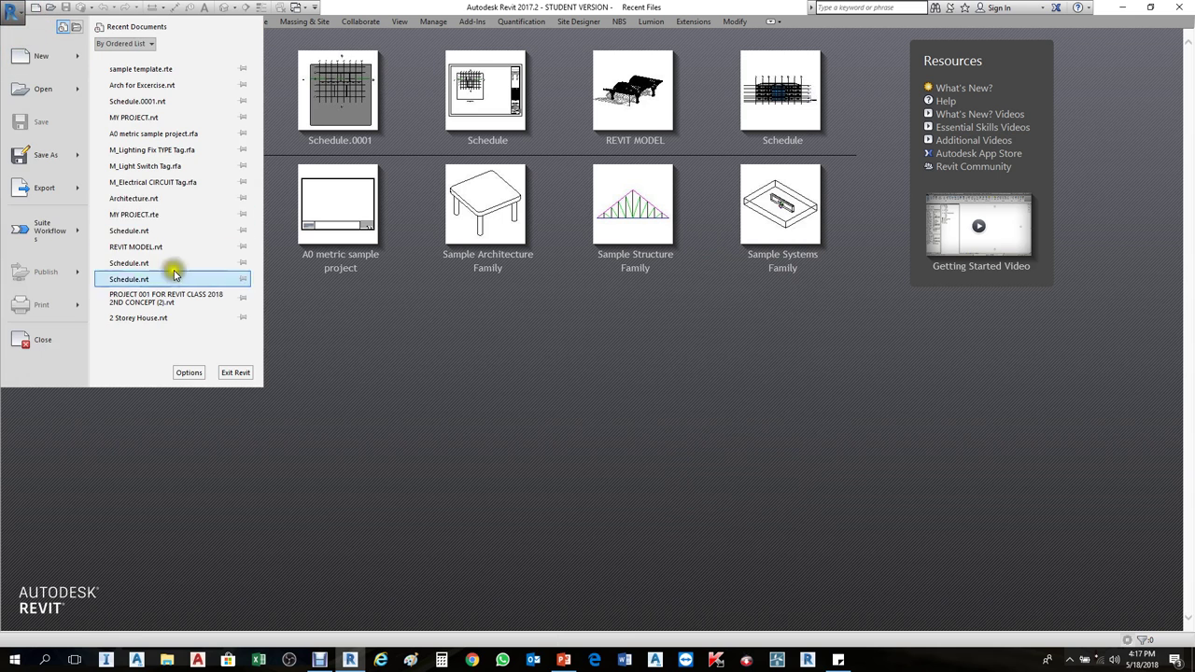
click(185, 371)
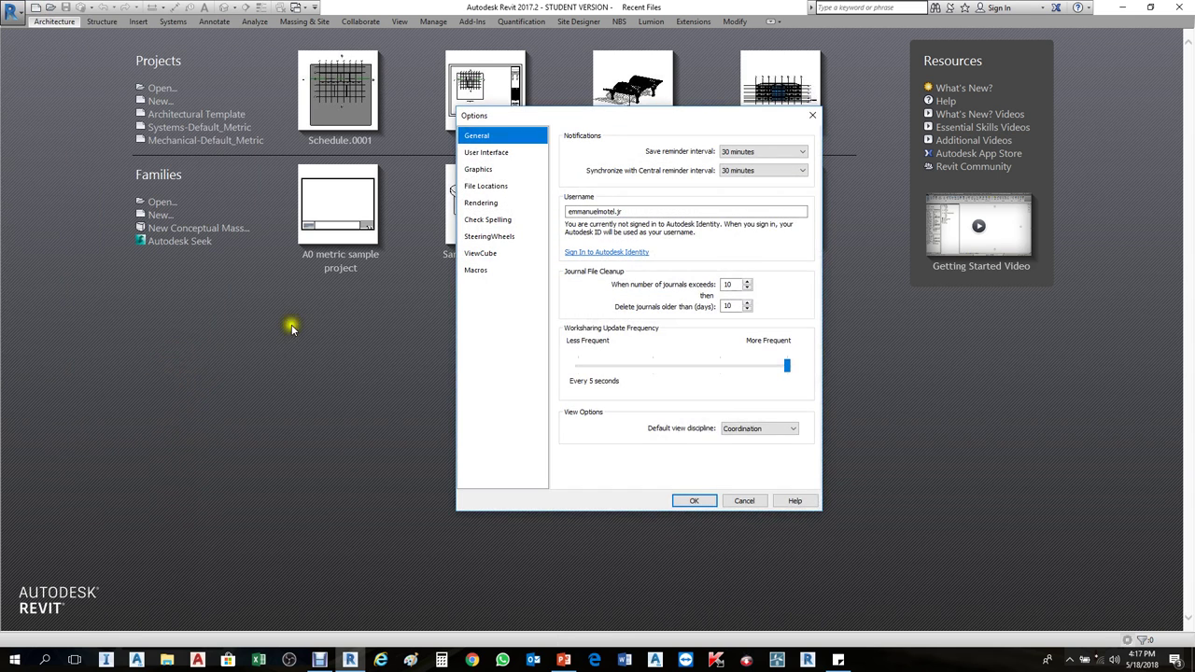
click(523, 186)
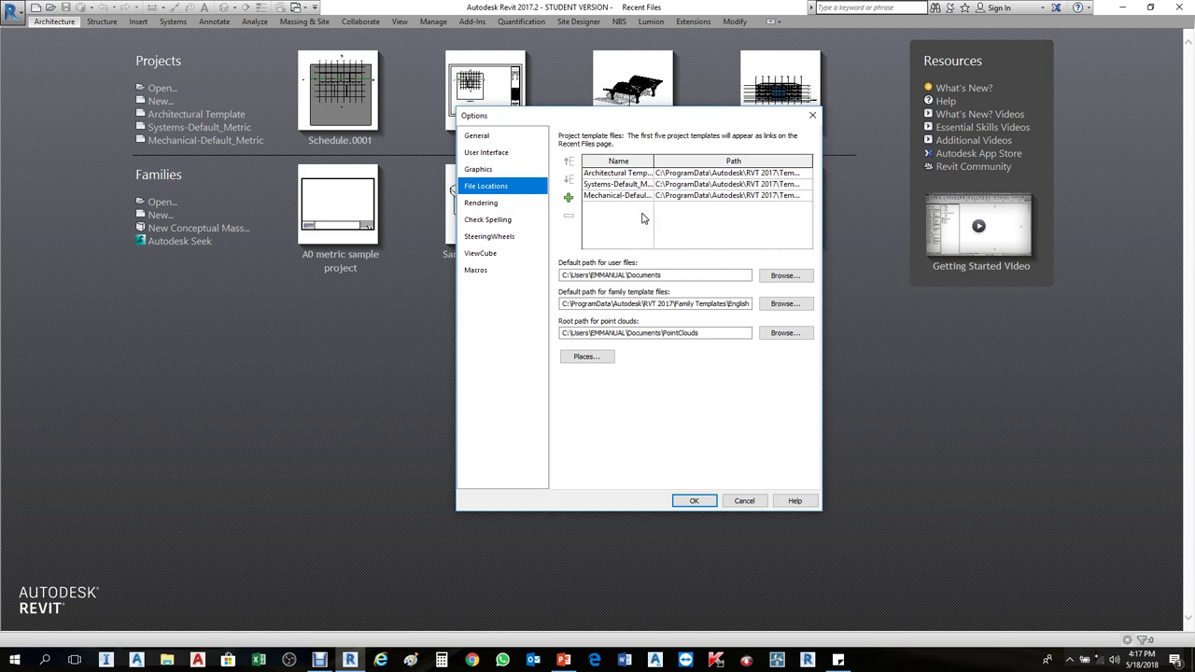
Step: Rename the Systems-Default_Metric template entry to 'MEP Metric' and confirm with OK
click(621, 179)
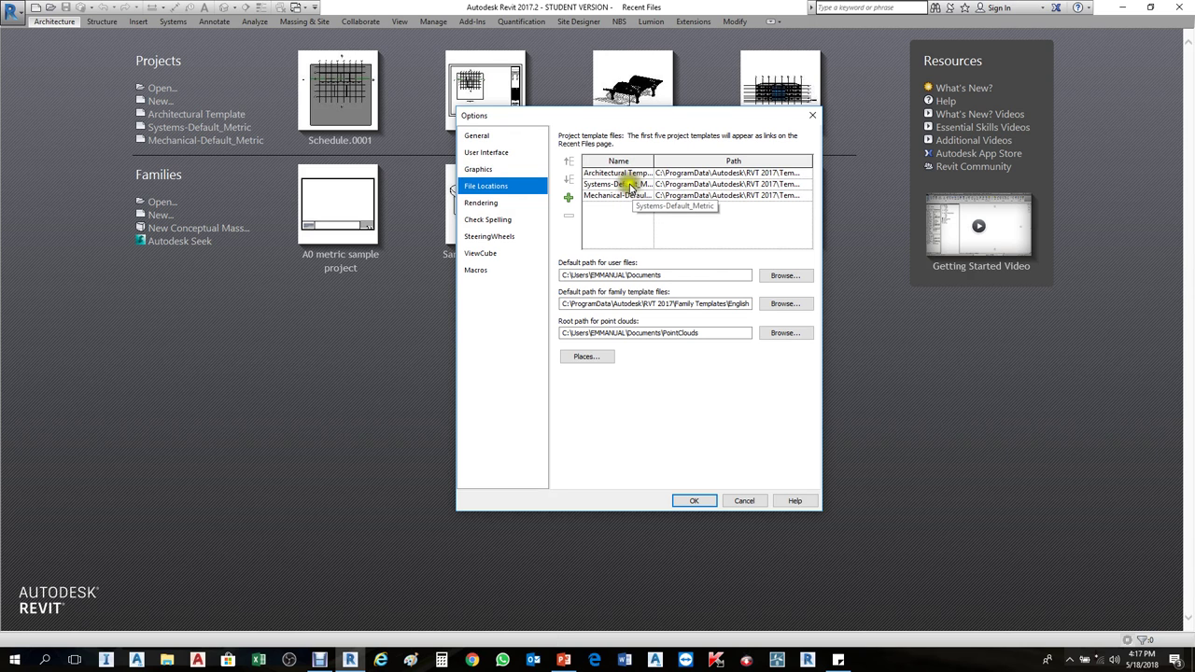
click(627, 184)
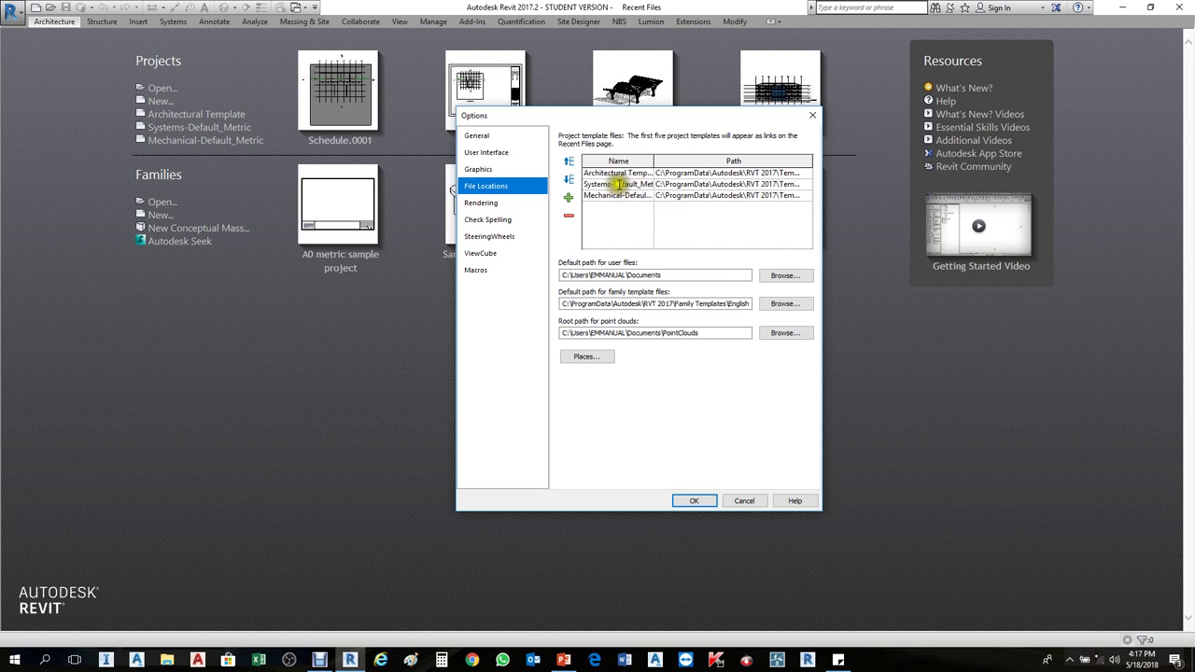
click(648, 186)
click(645, 185)
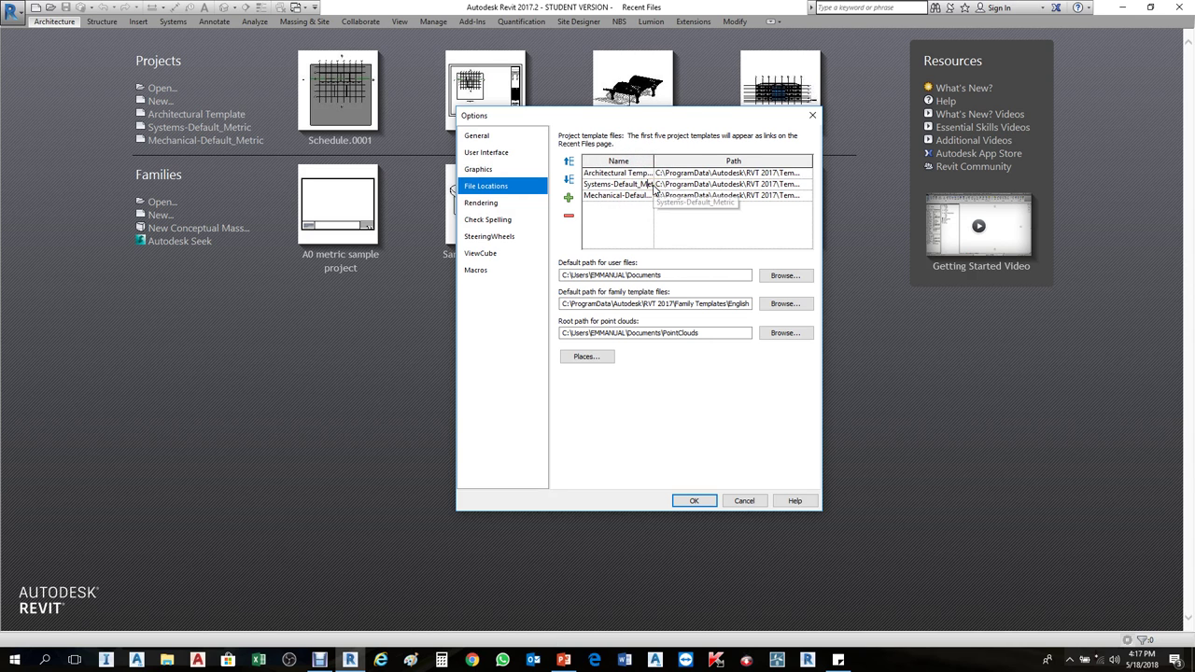
click(638, 184)
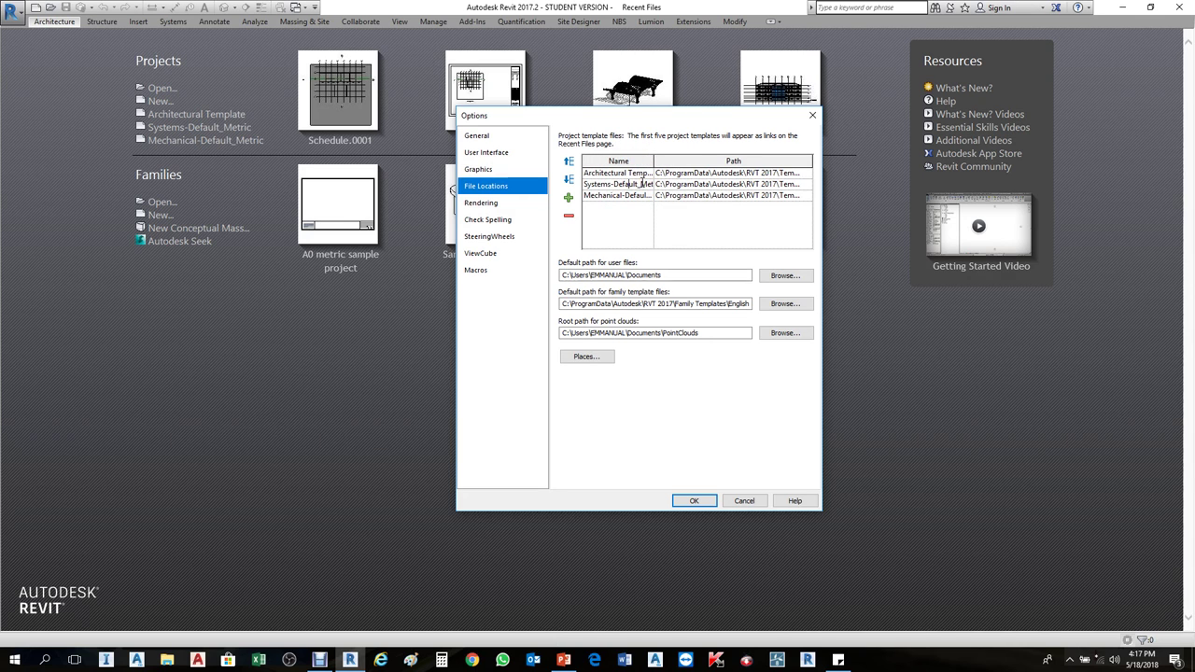
click(597, 220)
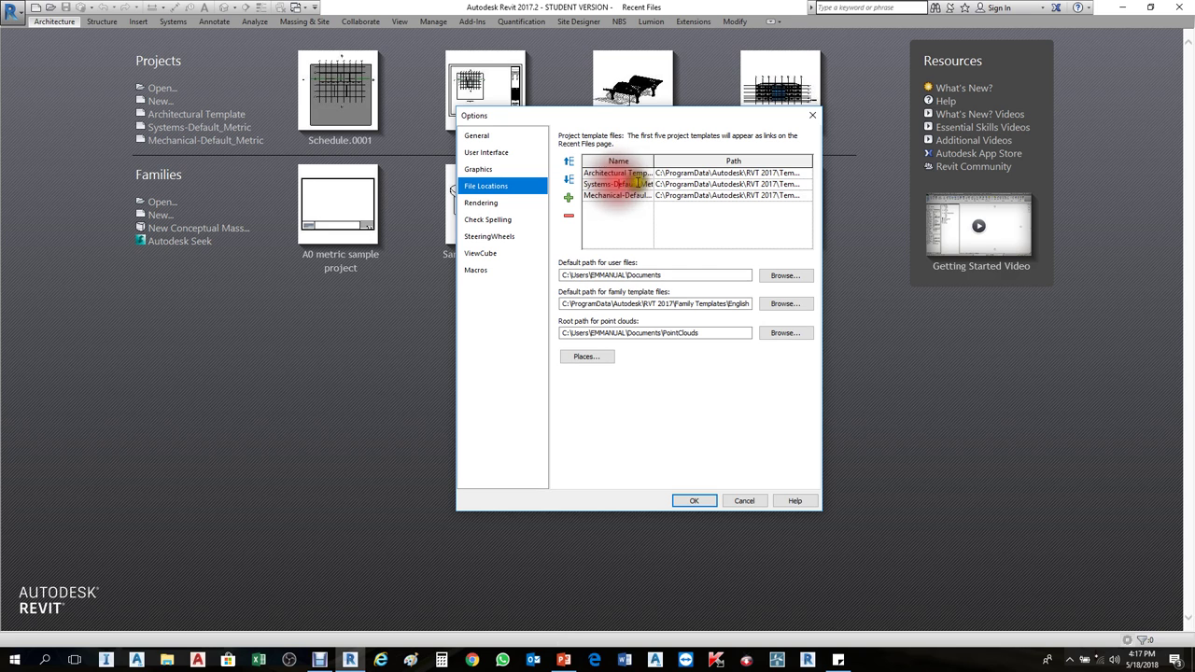
drag(643, 184, 523, 191)
text(mep Metric)
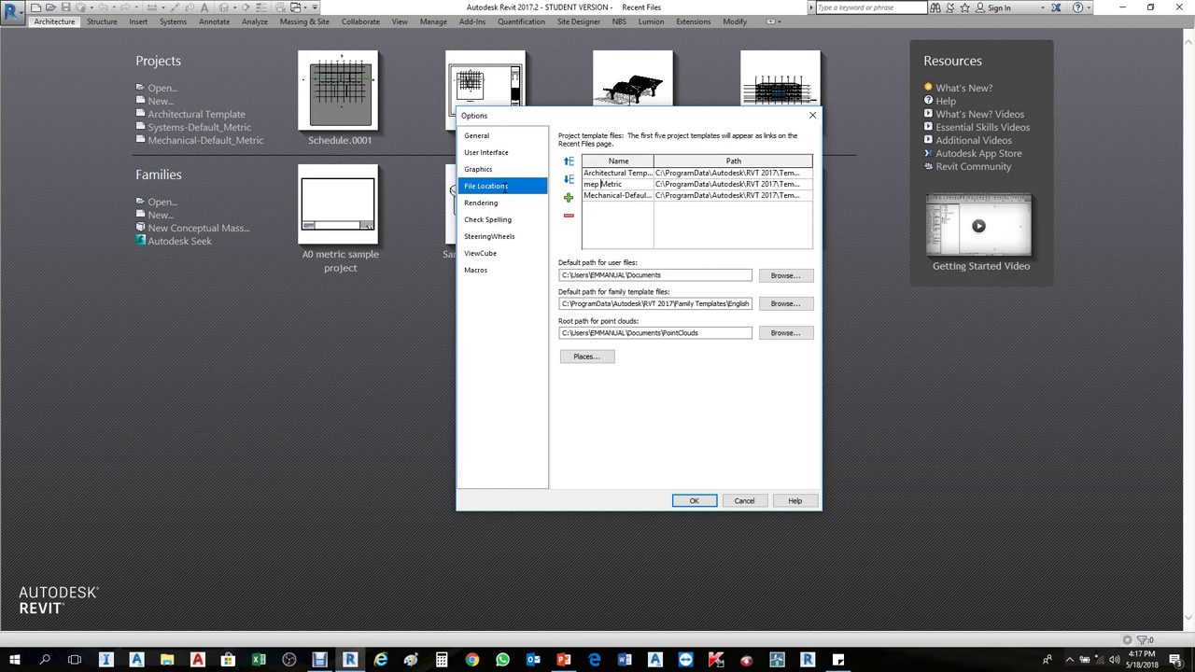
key(BackSpace)
key(BackSpace)
key(BackSpace)
key(BackSpace)
text(MEP)
click(694, 500)
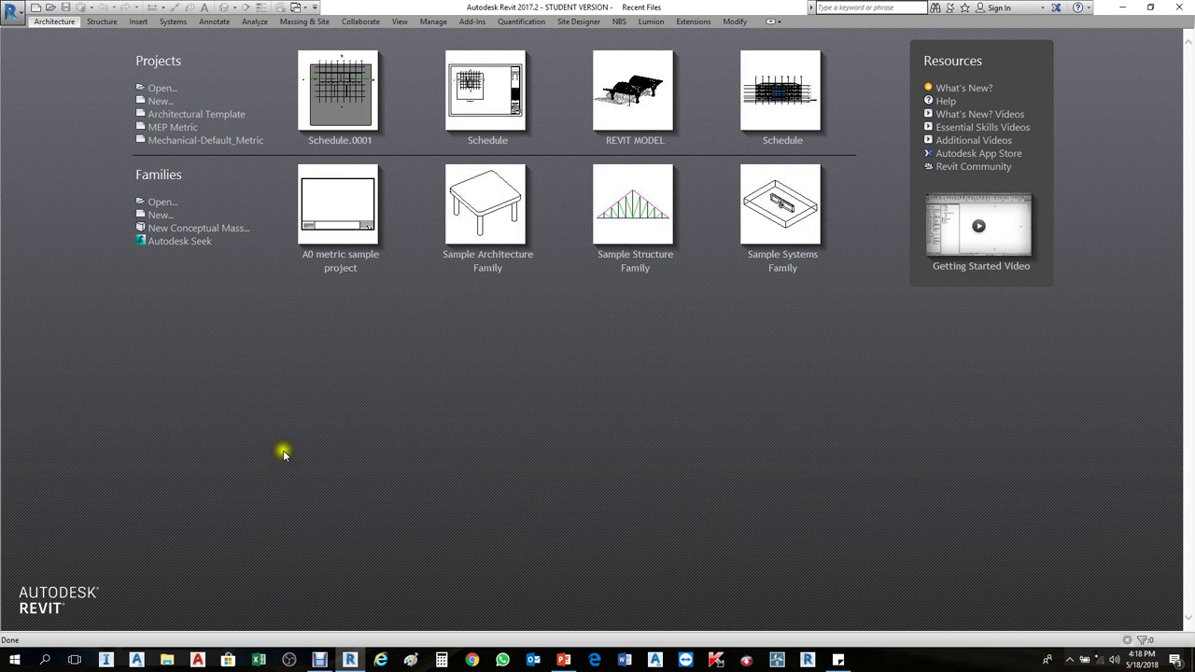
Step: Start a new project using sample template.rte from Desktop > PROJECT as the template file
click(158, 101)
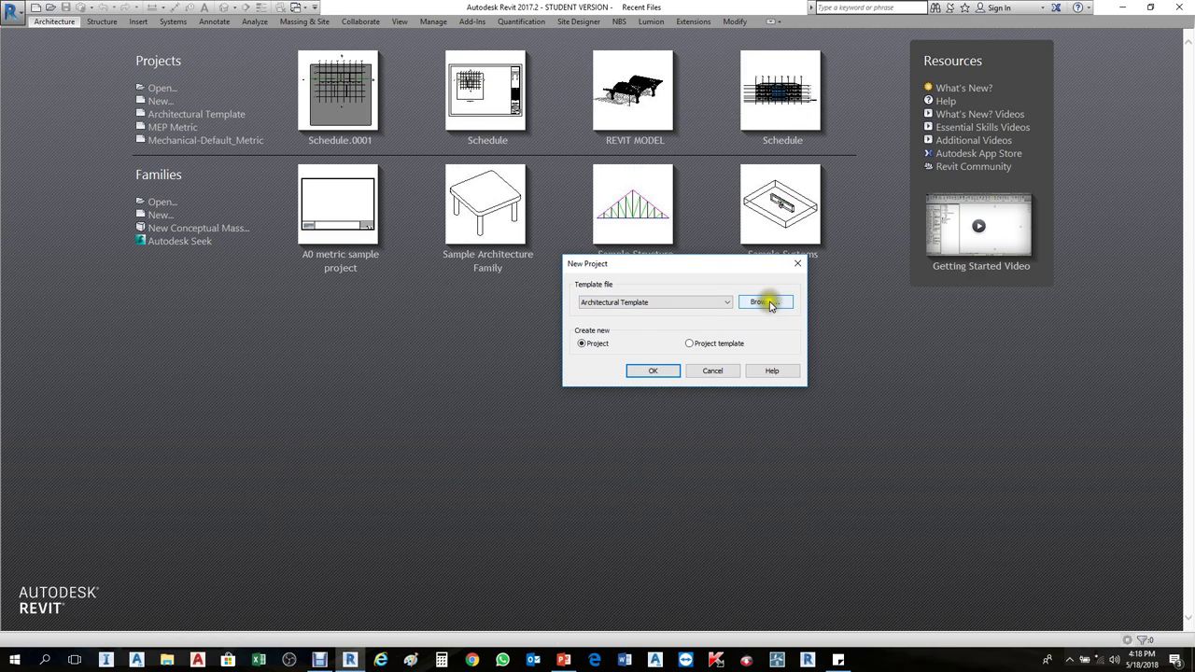
click(770, 304)
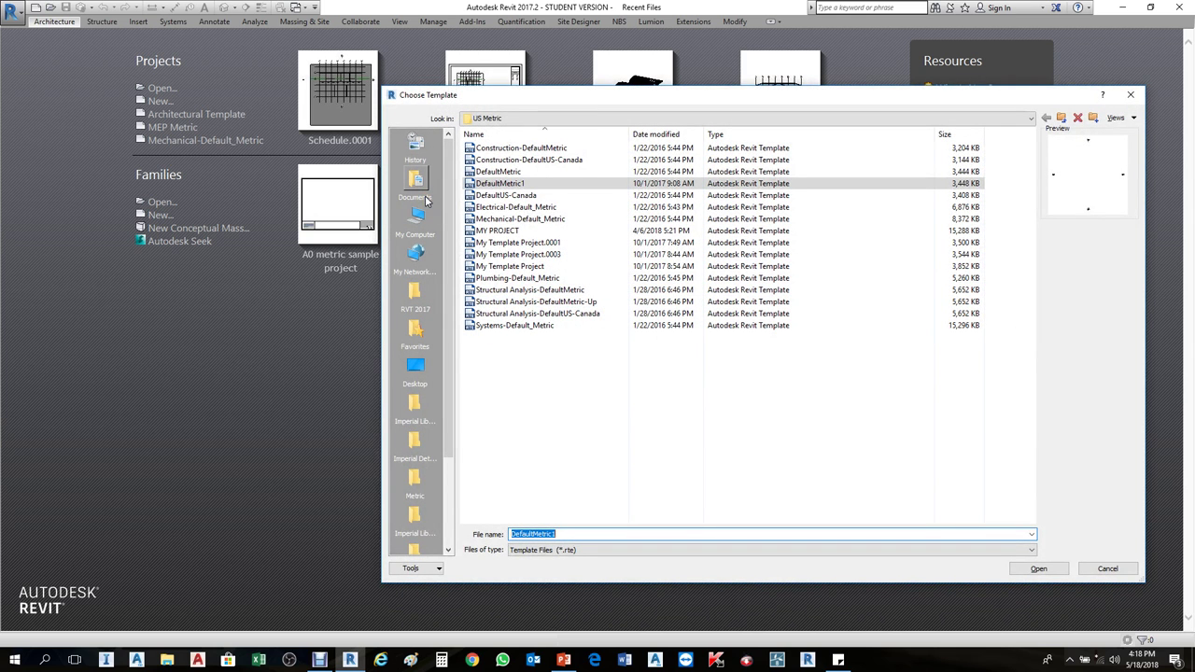
click(421, 372)
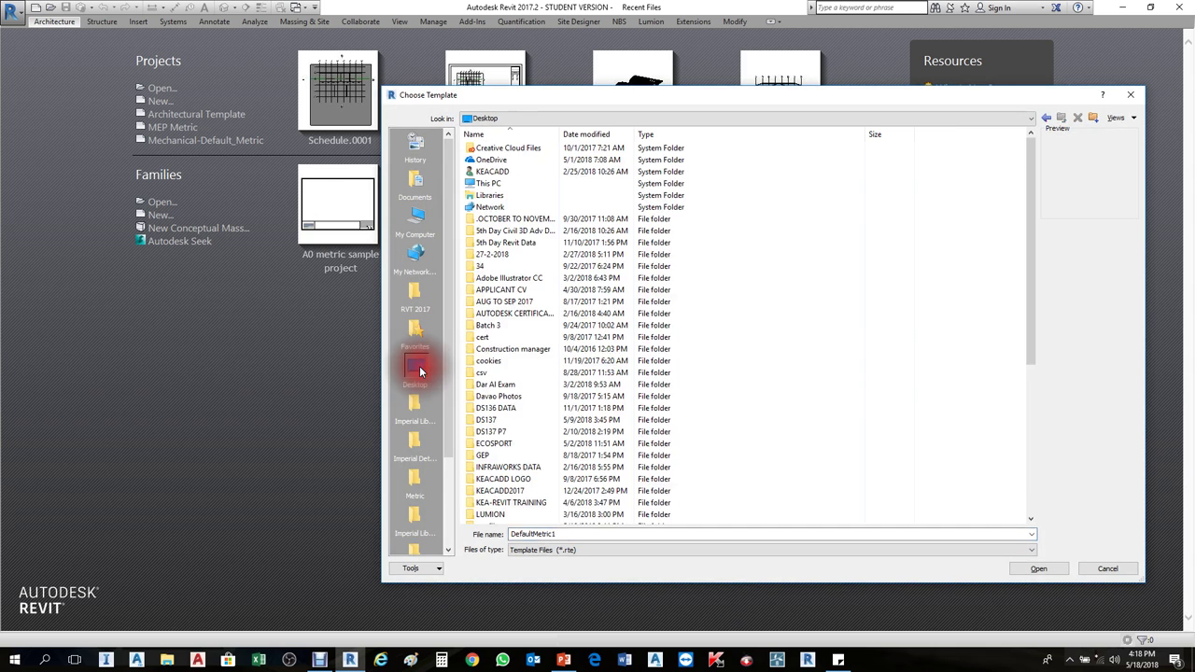
click(736, 117)
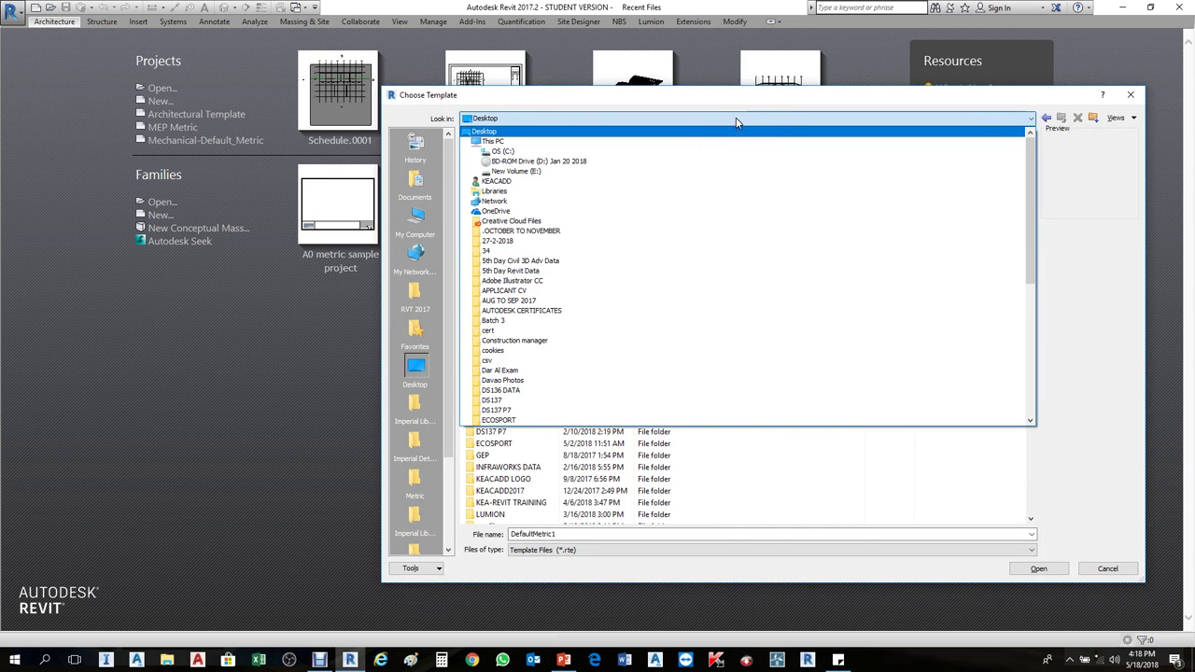
click(738, 117)
click(499, 383)
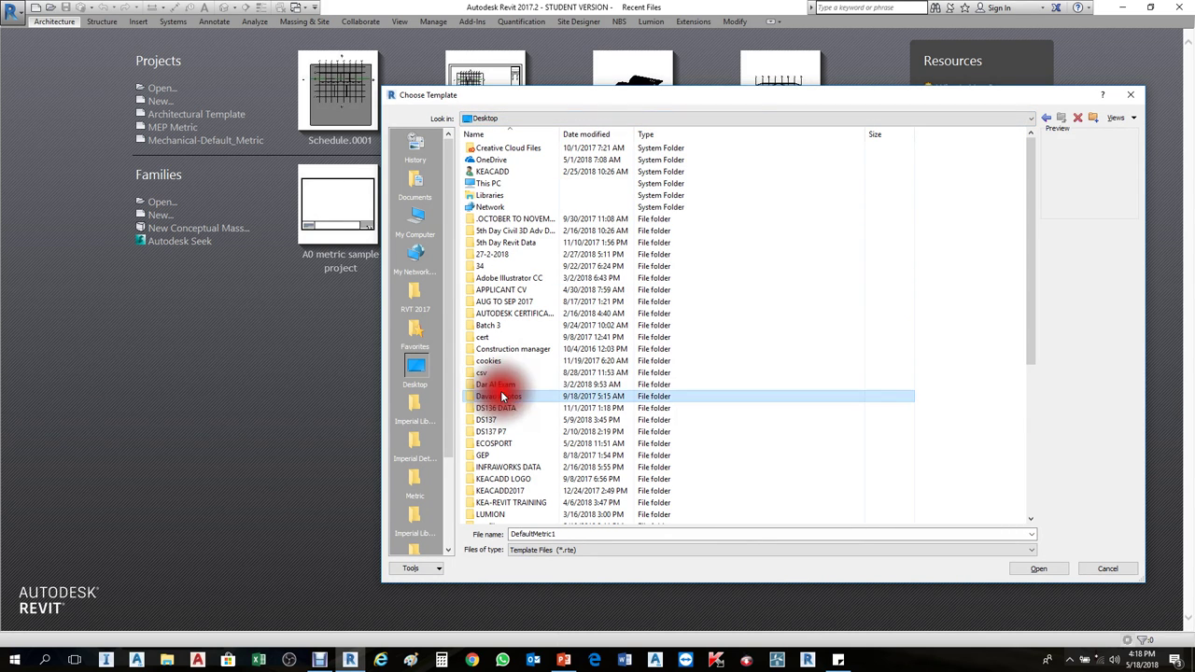
scroll(504, 393, down, 5)
double_click(508, 320)
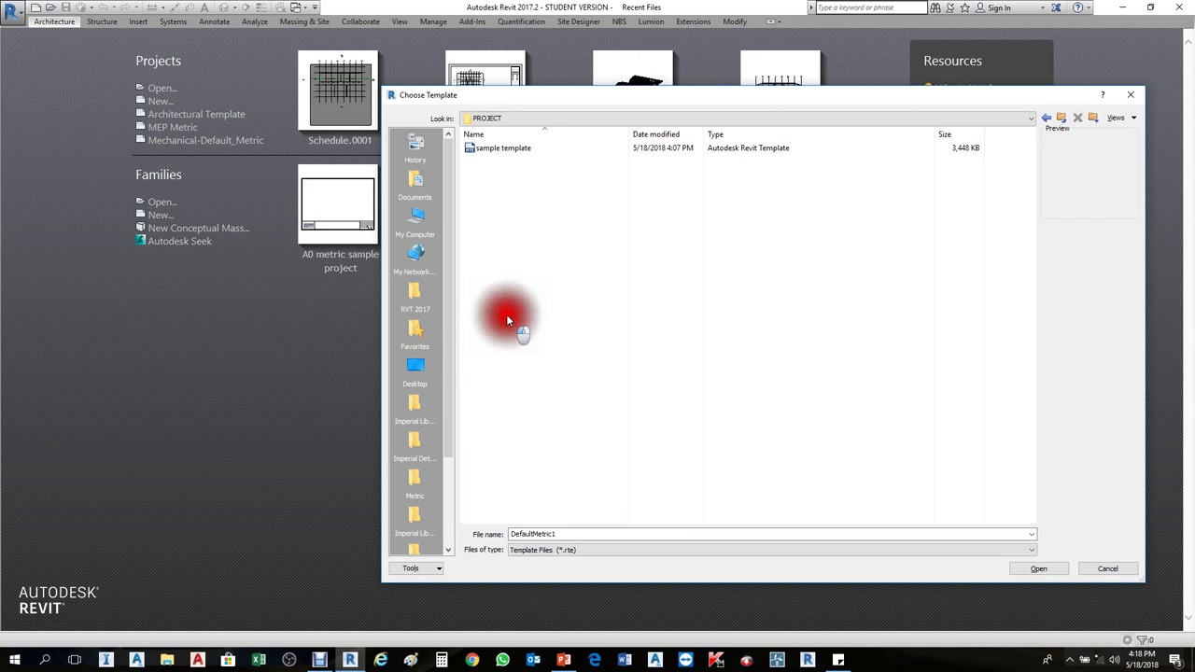
click(524, 153)
click(1029, 568)
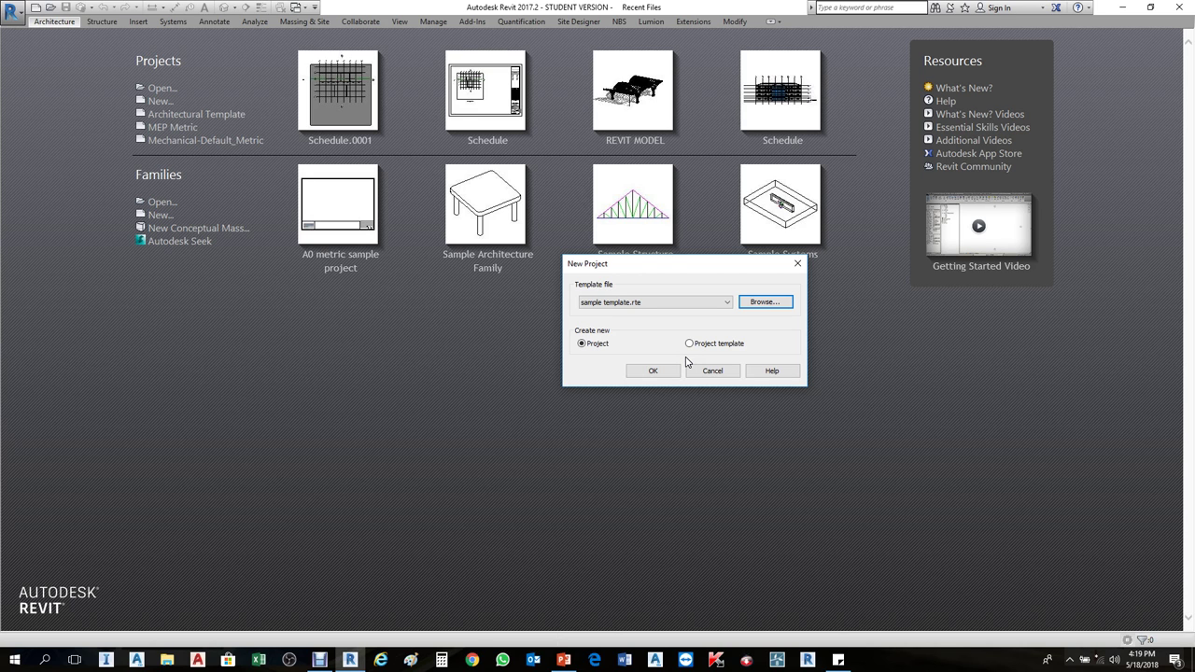
Step: Create the project, then browse Level 1 floor and ceiling plans, North elevation and Legends
click(657, 370)
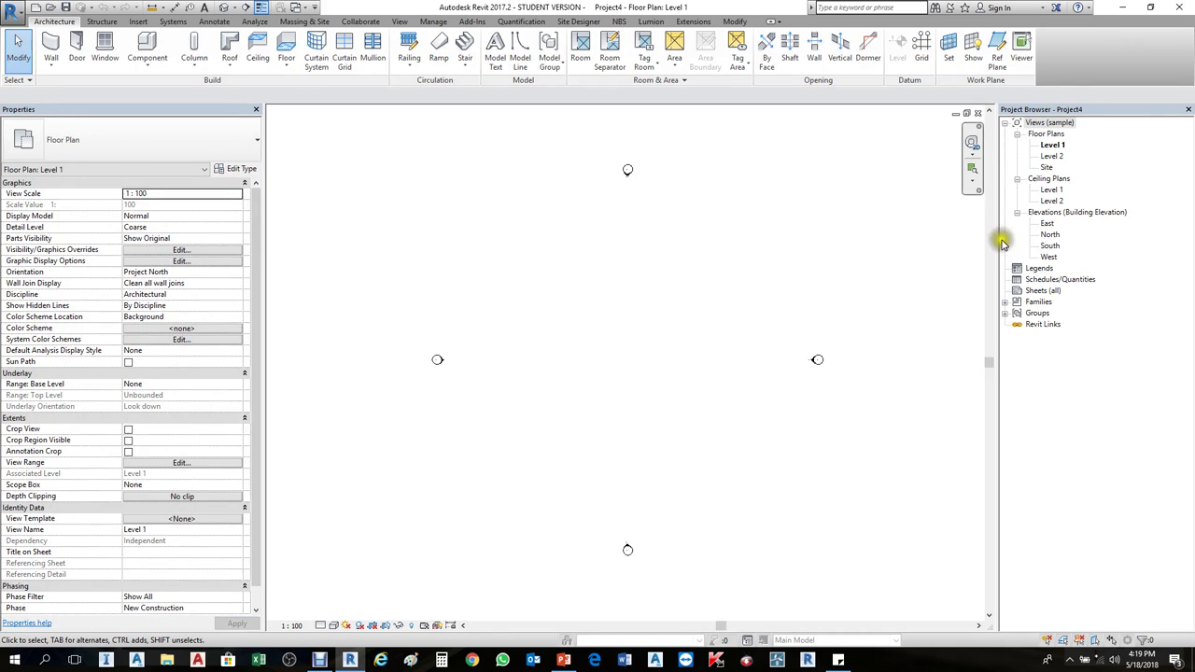
double_click(1048, 136)
double_click(1054, 136)
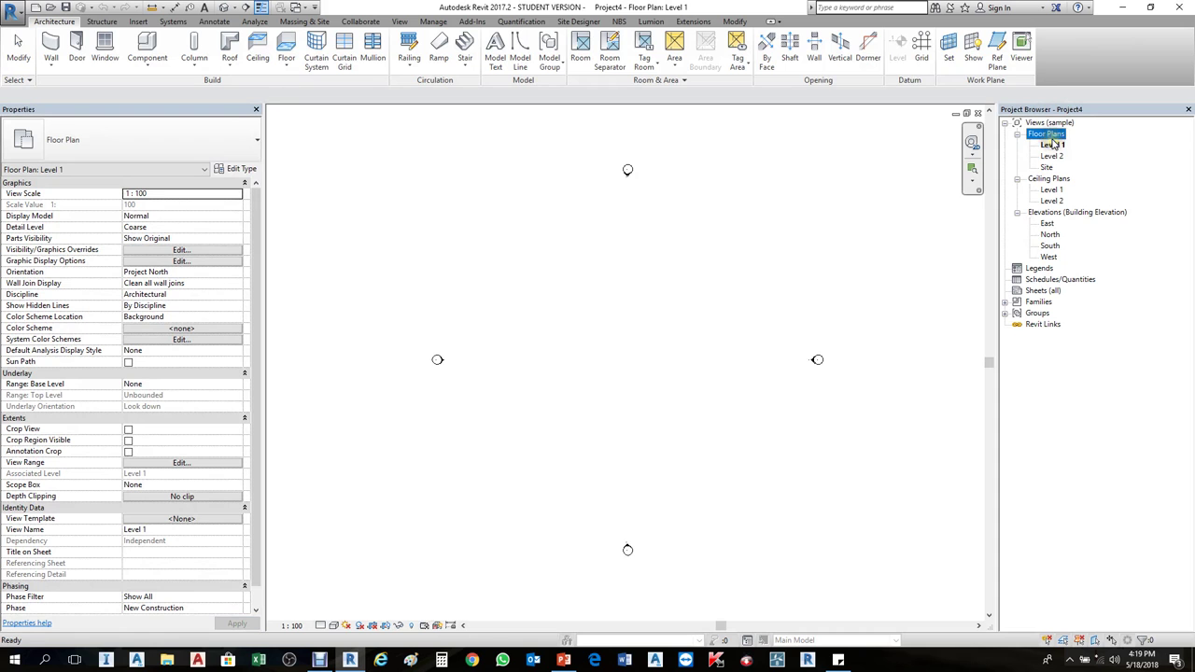
click(1054, 148)
click(1051, 189)
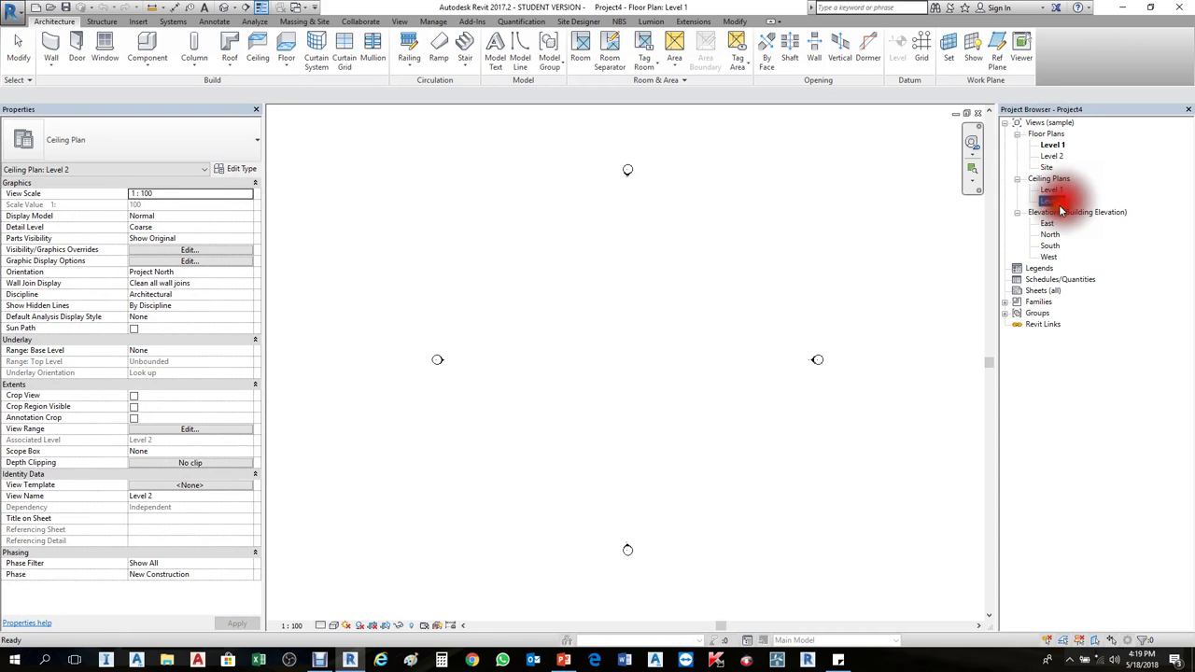
click(1050, 236)
click(1053, 268)
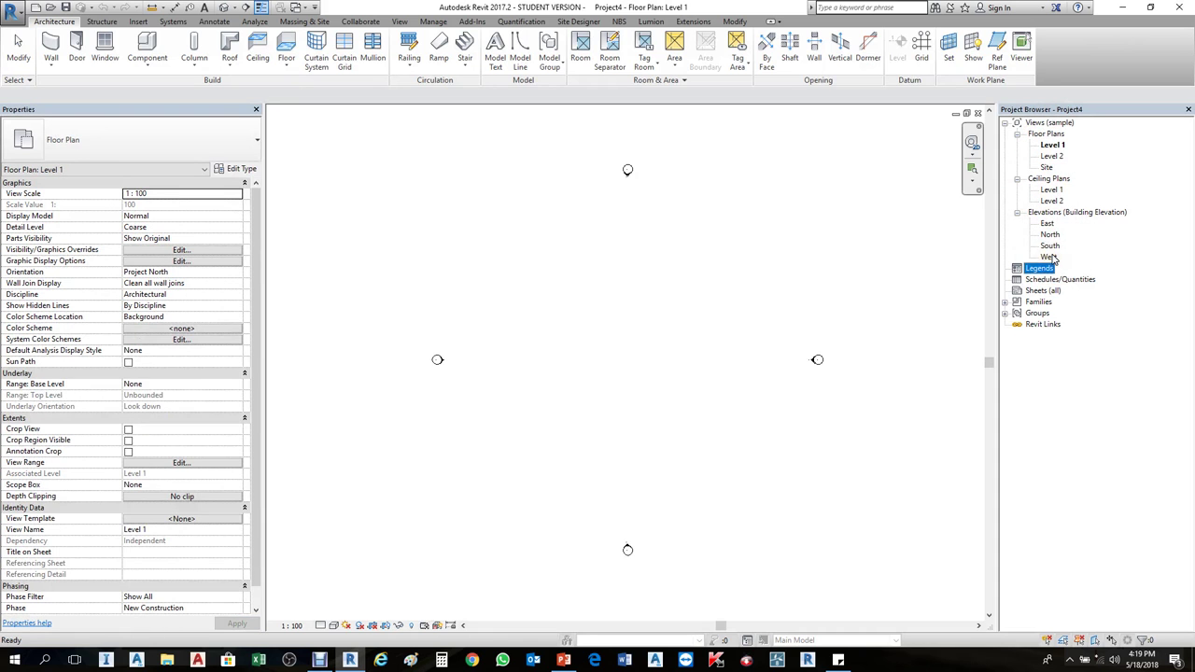